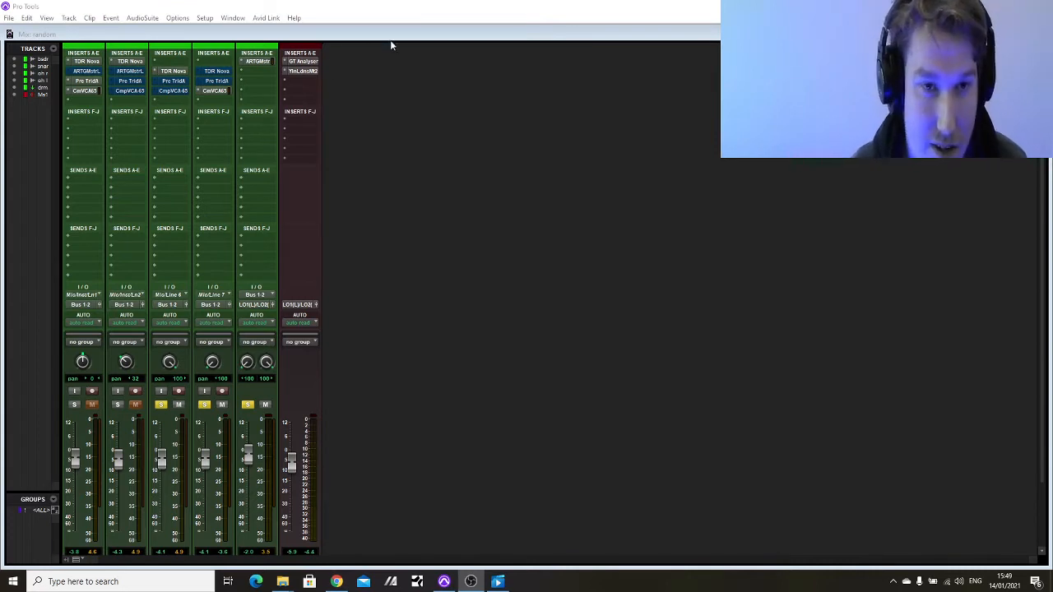
- Play the song from about 1:25 and measure the master track's loudness with Youlean Loudness Meter 2
left_click(304, 74)
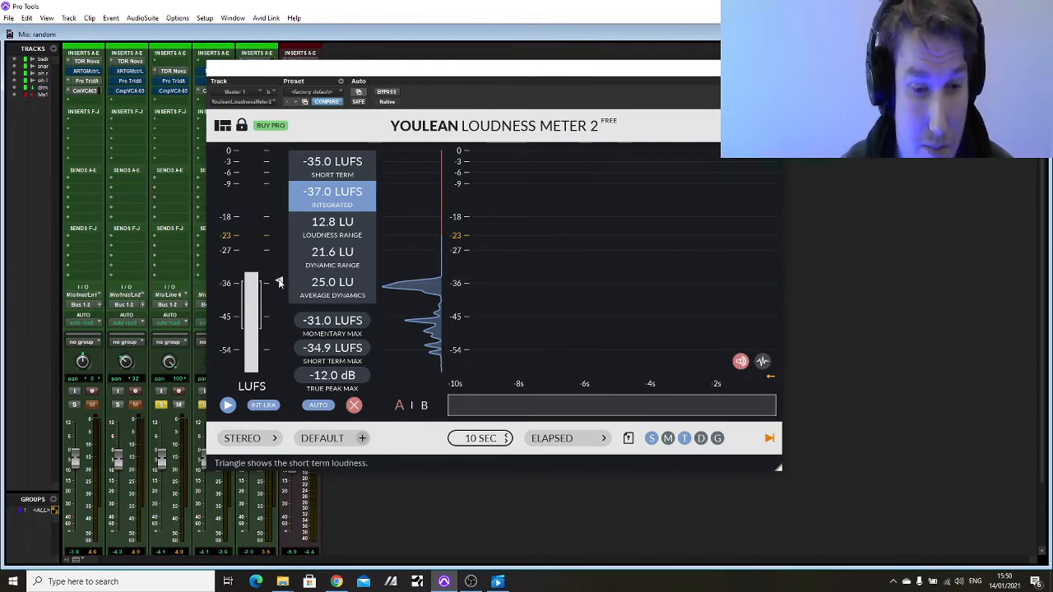
key("ctrl+equal")
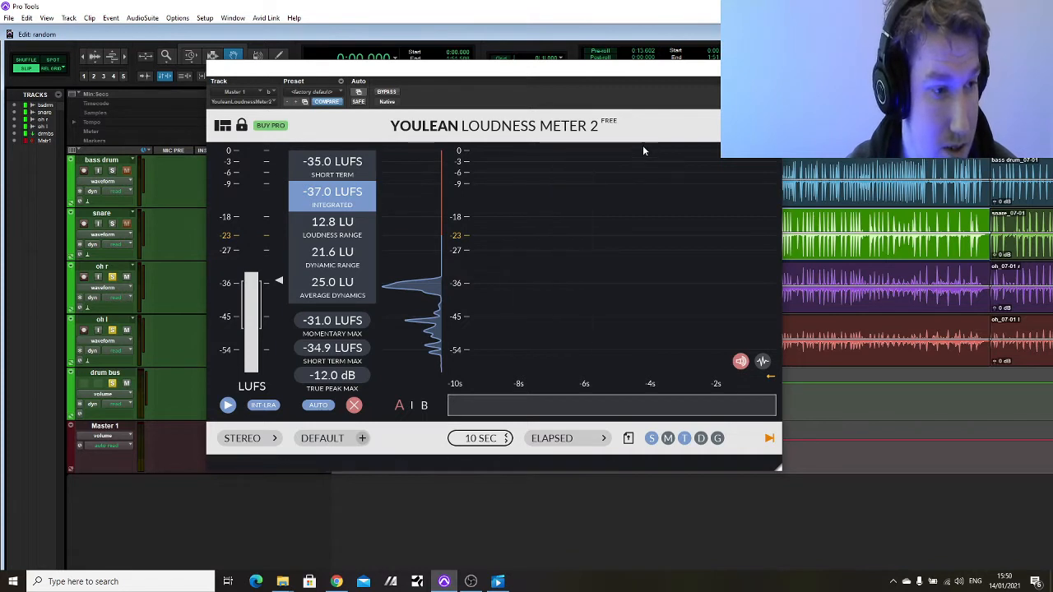
left_click(833, 105)
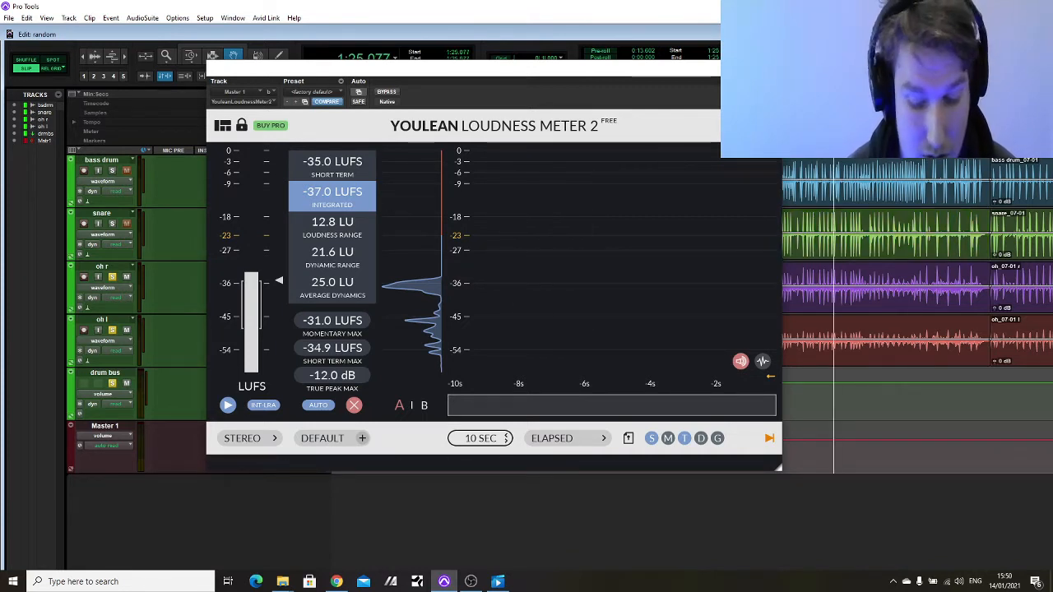
key("space")
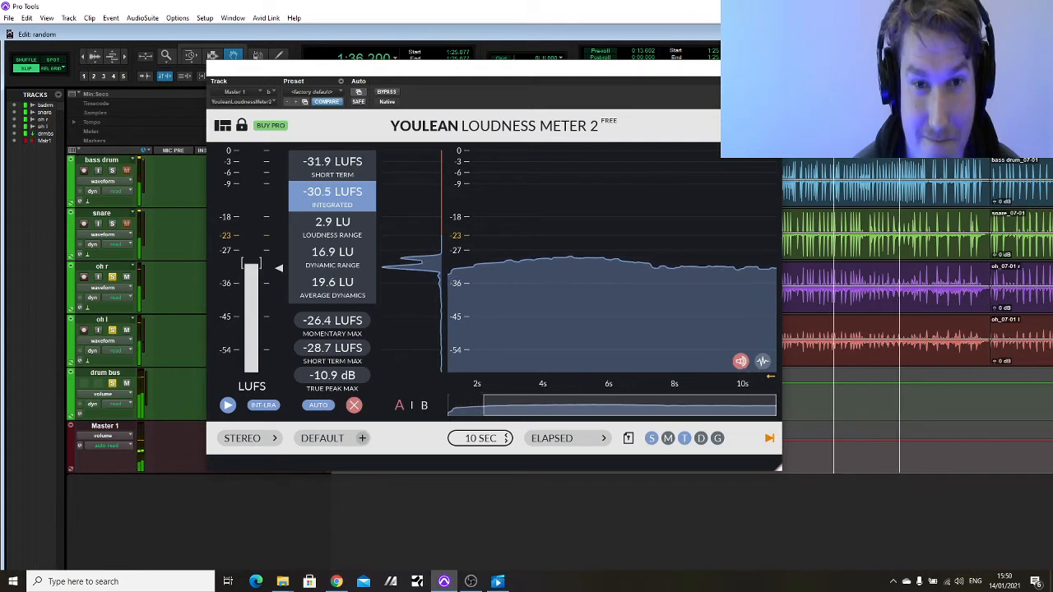
key("space")
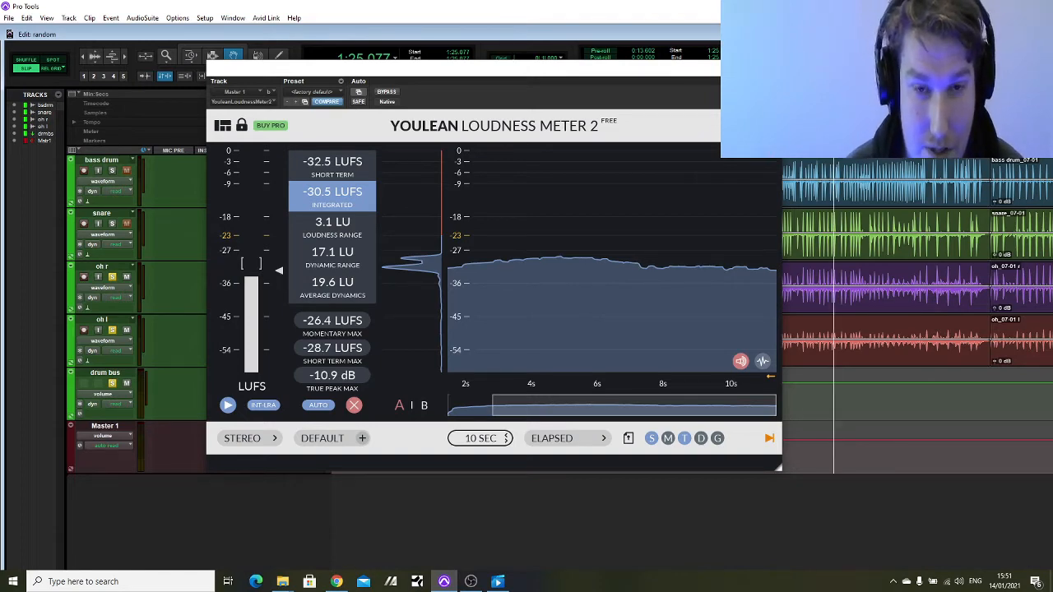
- Insert the AR TG Mastering plug-in on the third insert of the master track and enable its limiter with the ratio turned down
key("ctrl+equal")
left_click_drag(692, 50, 870, 50)
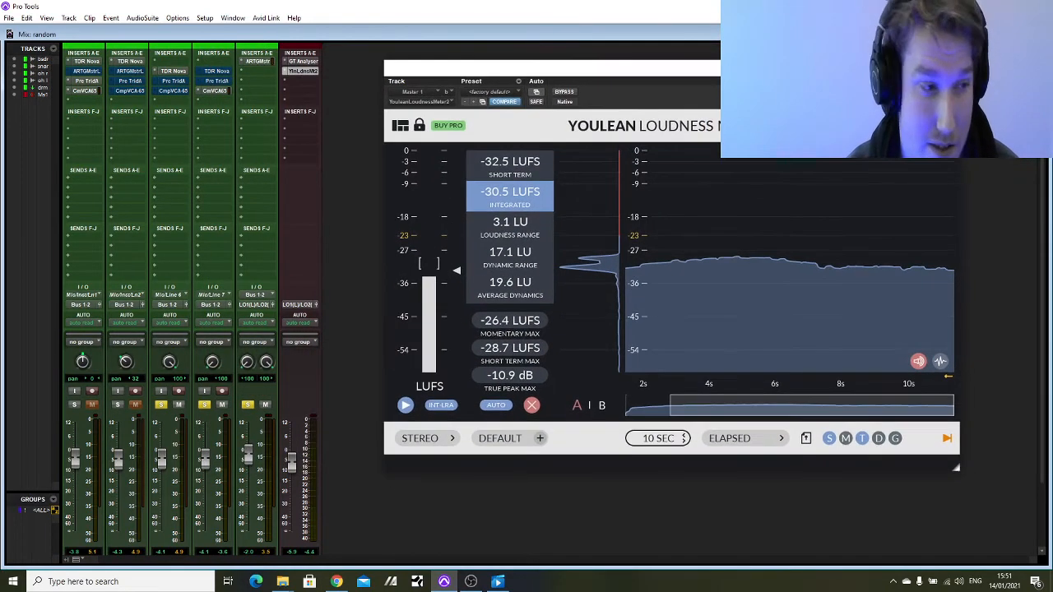
left_click(301, 84)
mouse_move(339, 113)
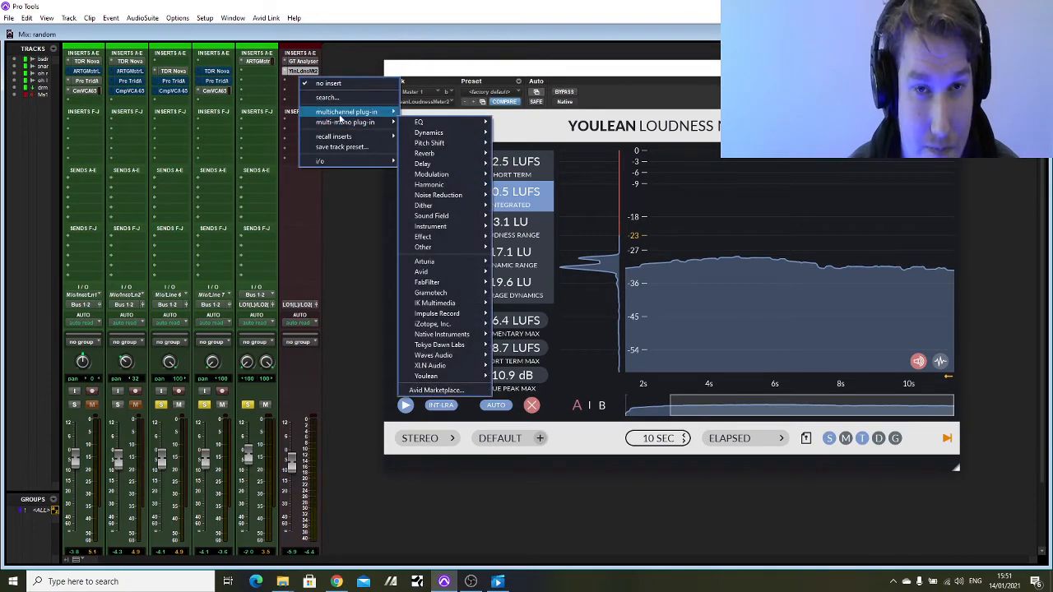
mouse_move(482, 125)
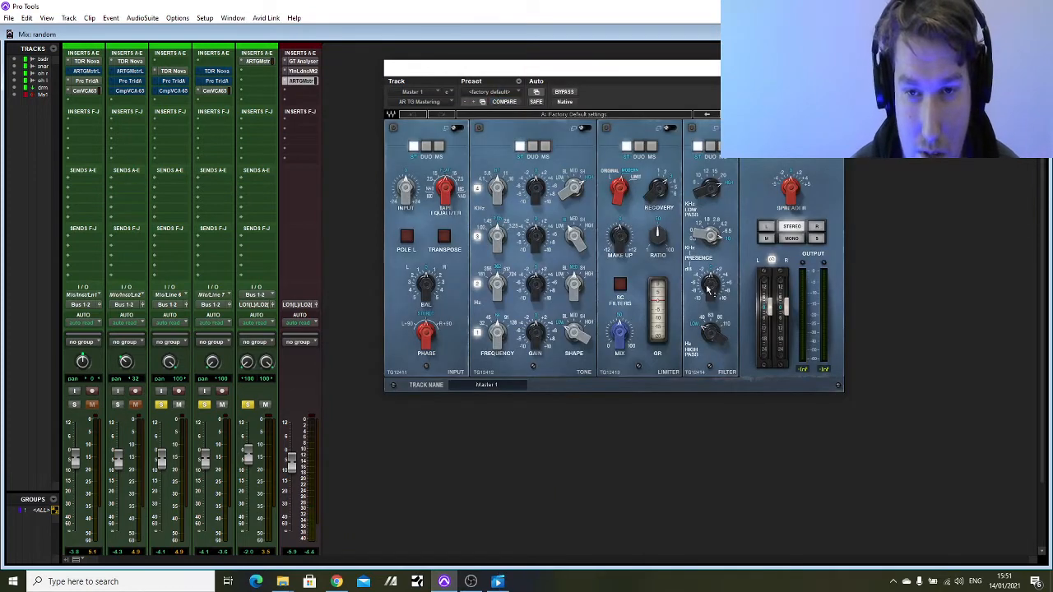
left_click_drag(623, 235, 660, 288)
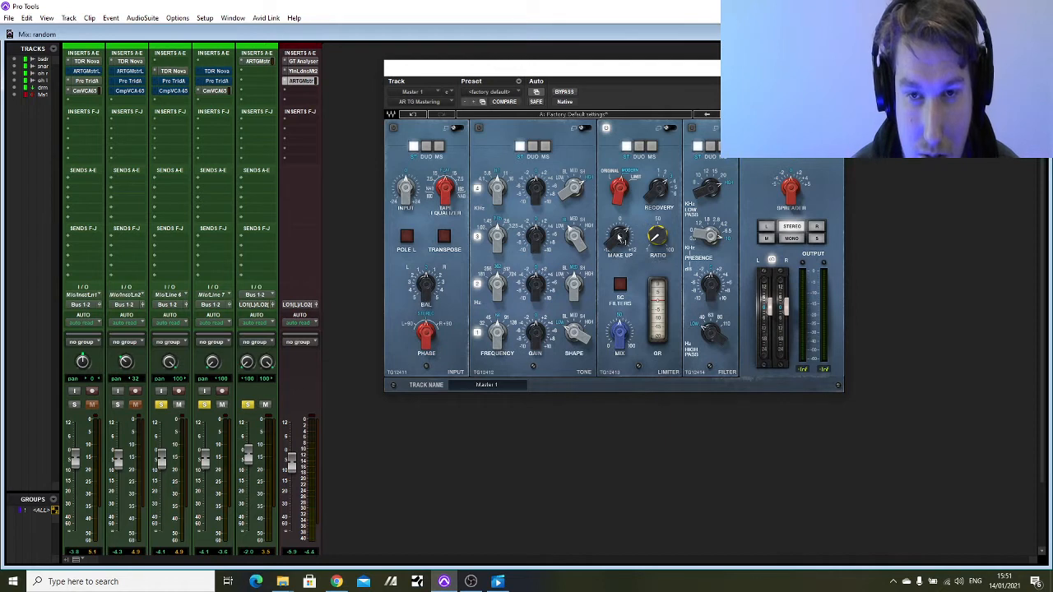
- Play the mix and check its loudness in the Youlean meter on the master track, dismissing the drive error
key("space")
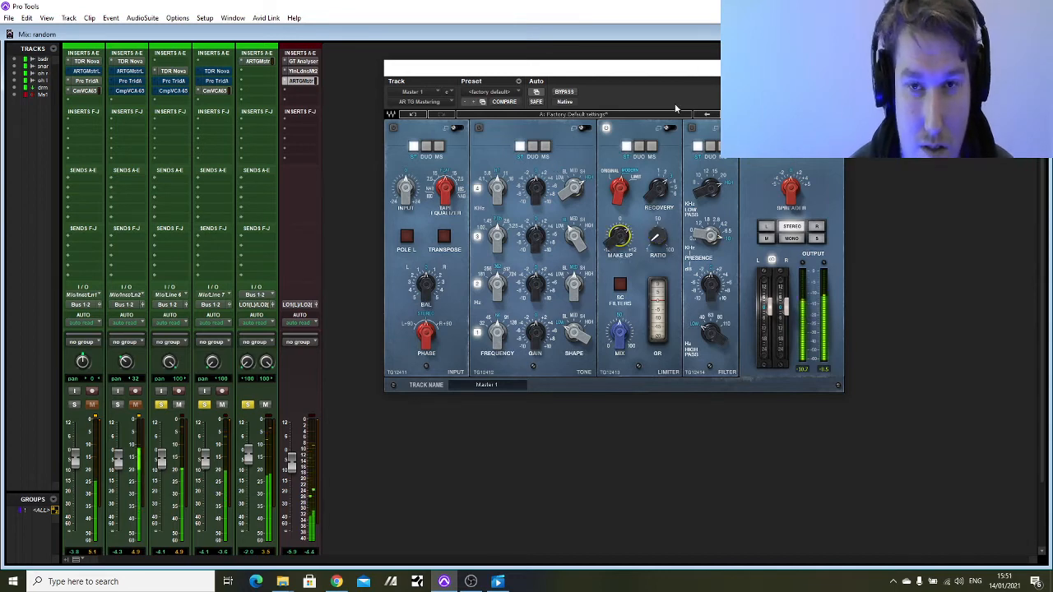
left_click_drag(651, 65, 509, 168)
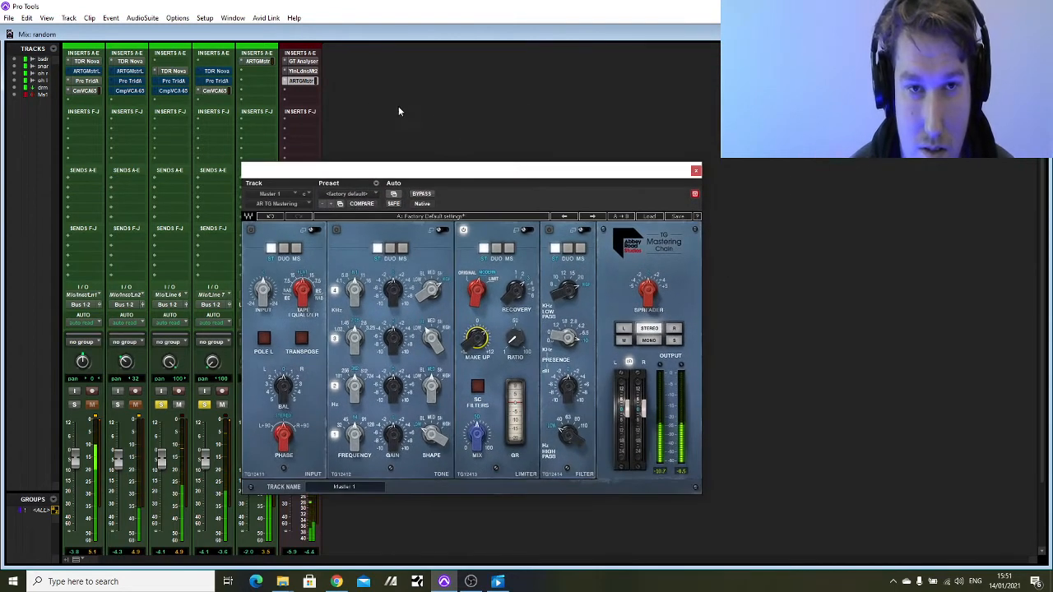
left_click(302, 72)
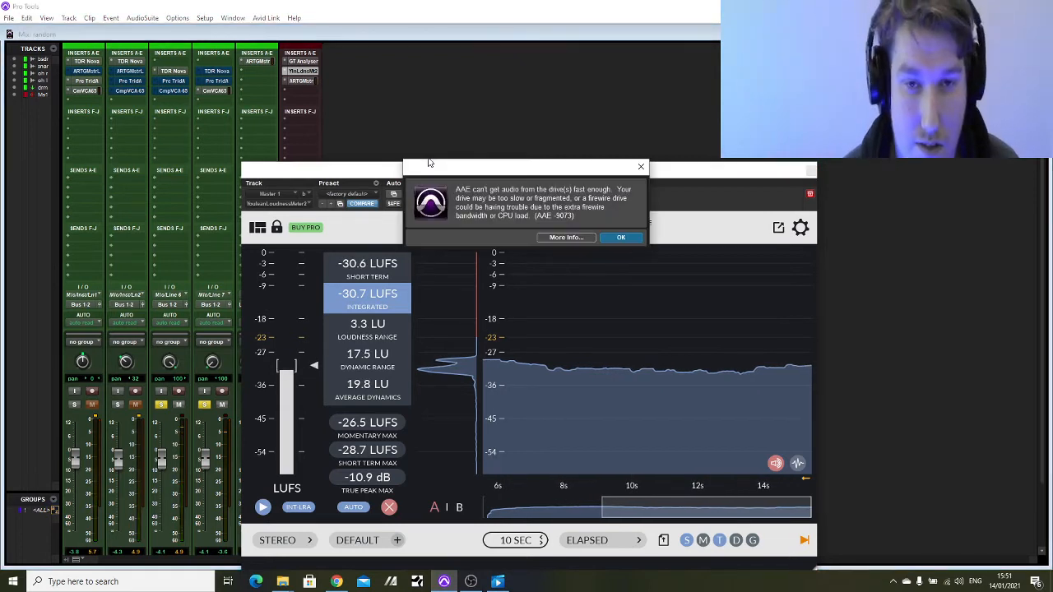
left_click(622, 238)
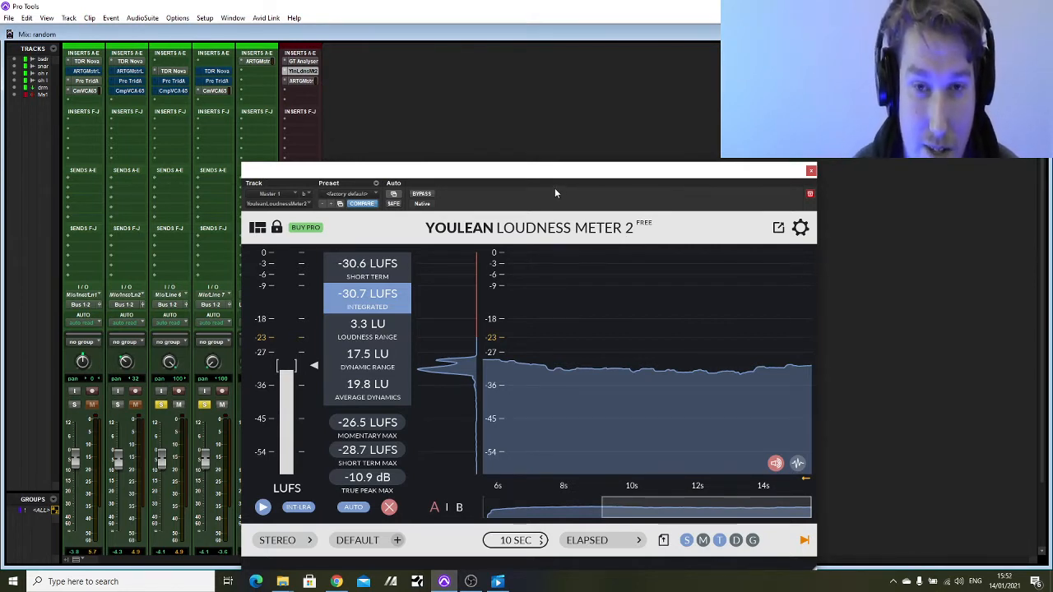
- Show the multichannel plug-in categories available from the loudness meter's window and close the meter
left_click_drag(559, 172, 740, 225)
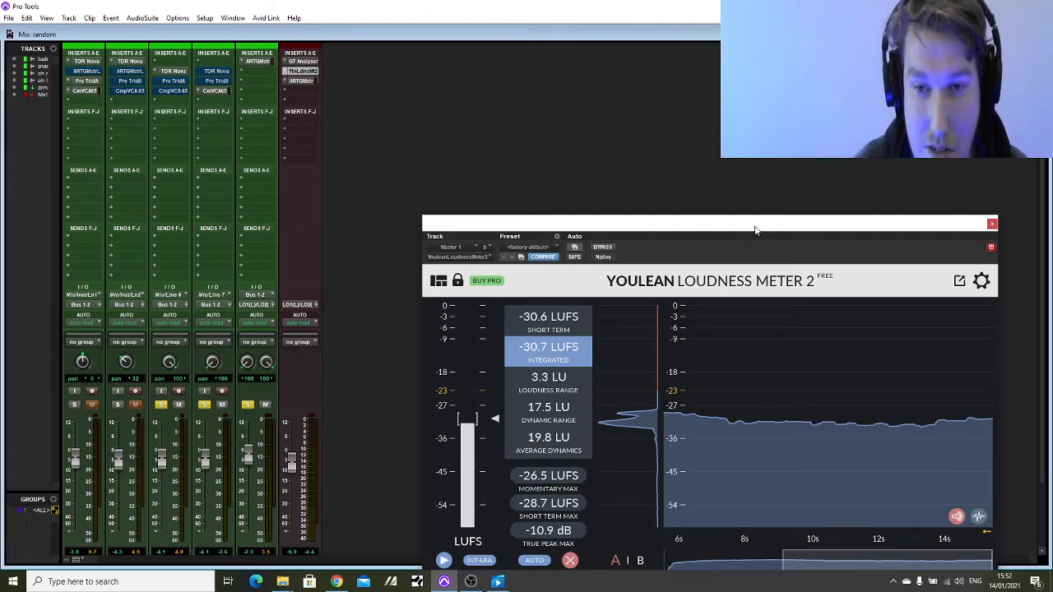
left_click_drag(755, 231, 752, 211)
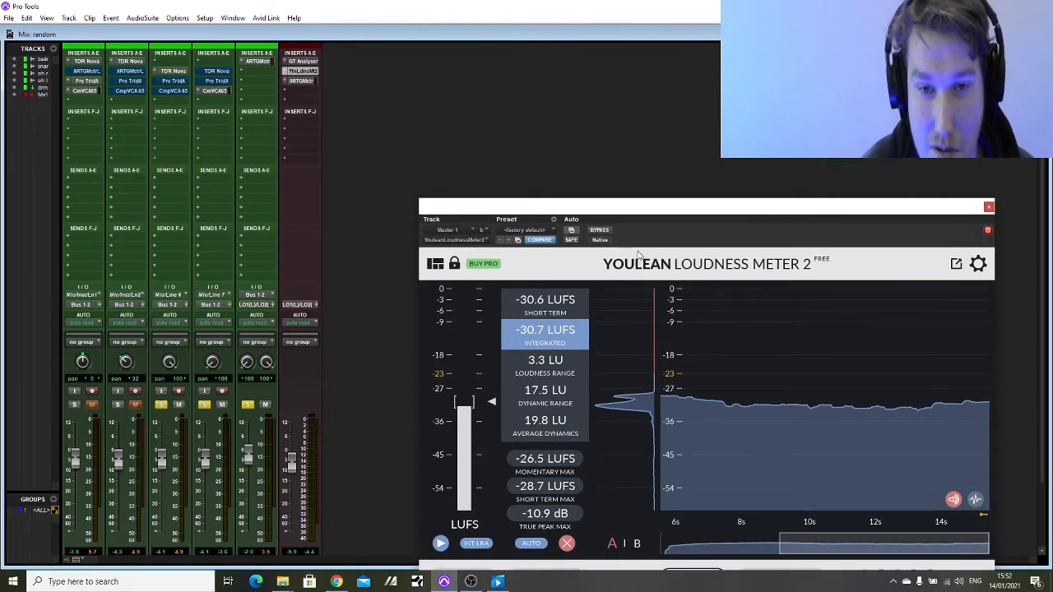
left_click(486, 241)
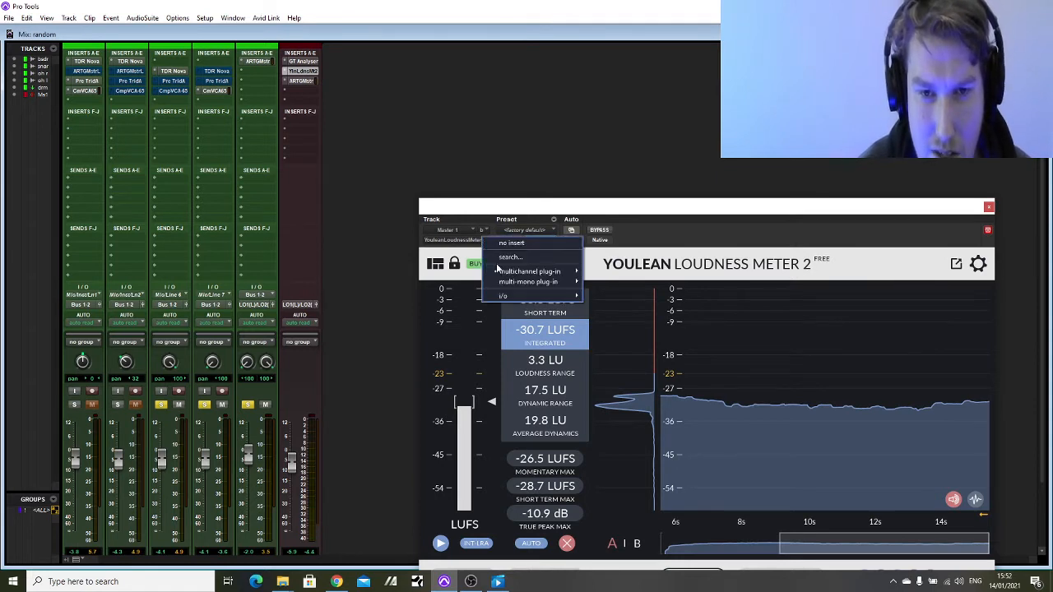
mouse_move(520, 275)
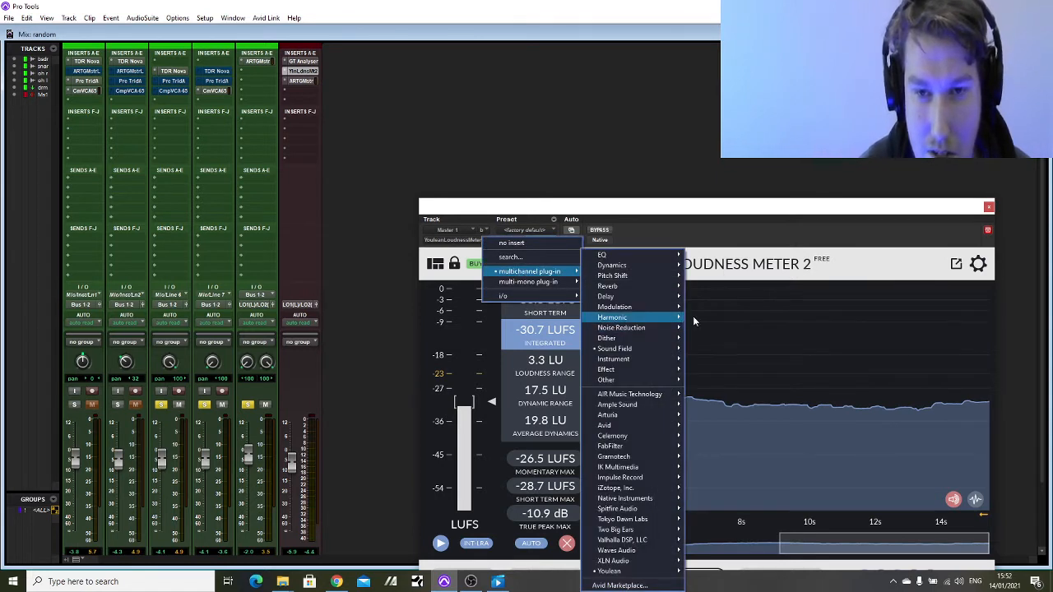
left_click(989, 206)
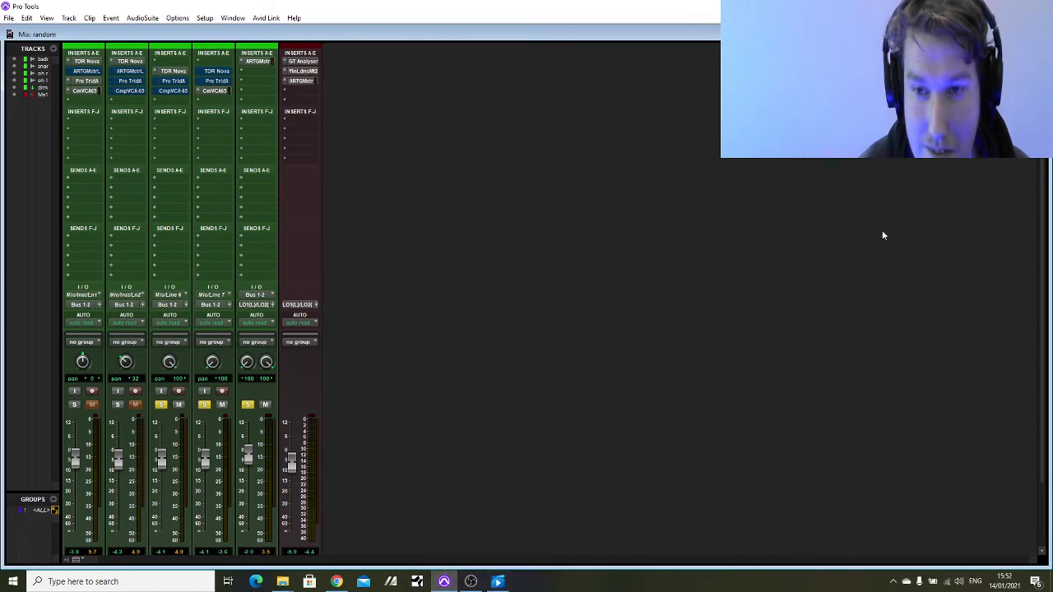
- Examine the mix's frequency spectrum during playback in the master track's GT Analyser, and close the analyser
left_click(302, 62)
left_click_drag(507, 207, 510, 186)
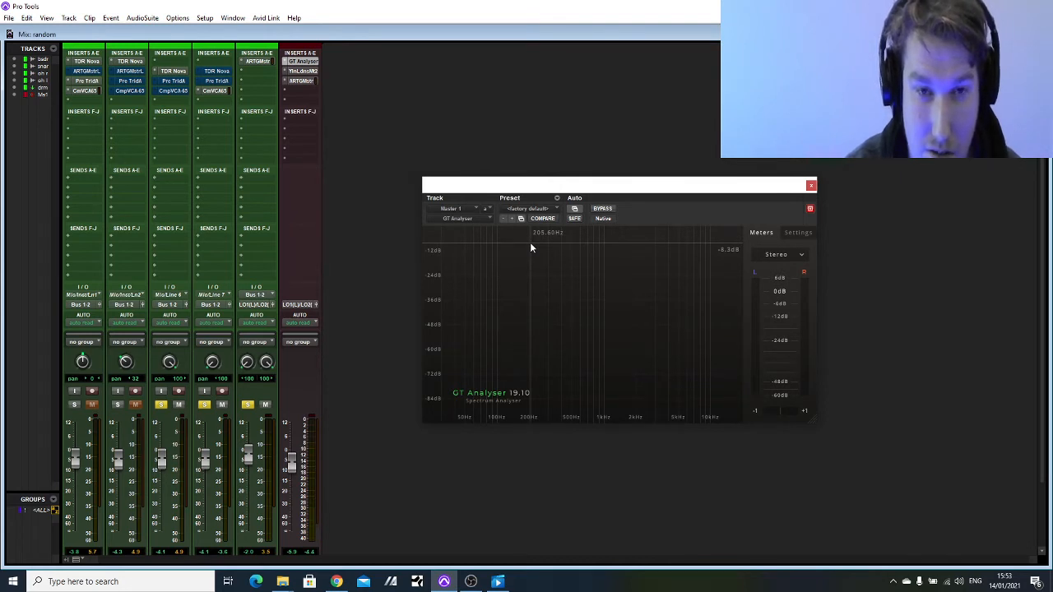
key("space")
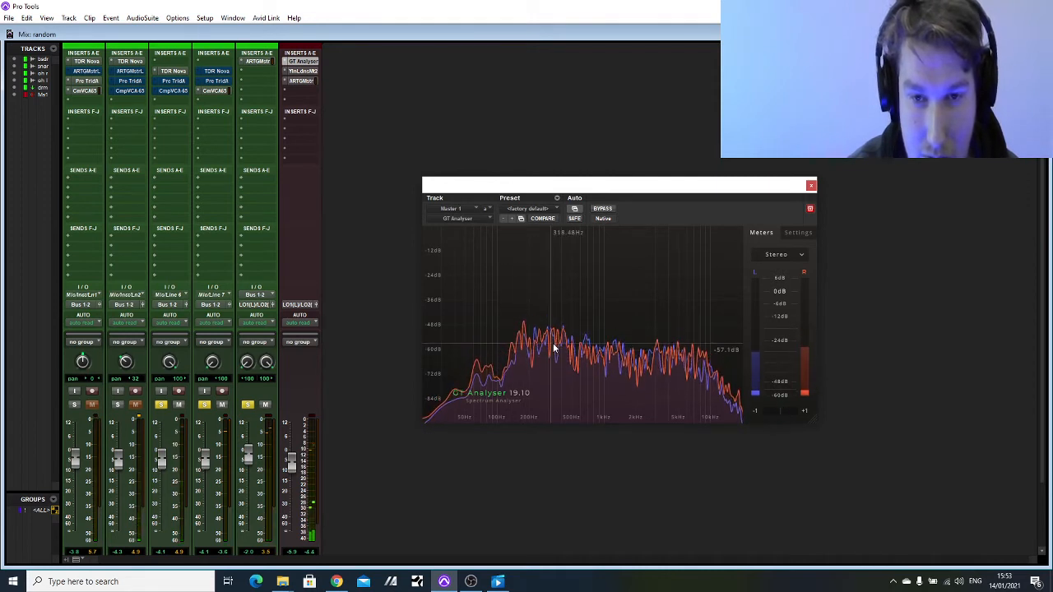
key("space")
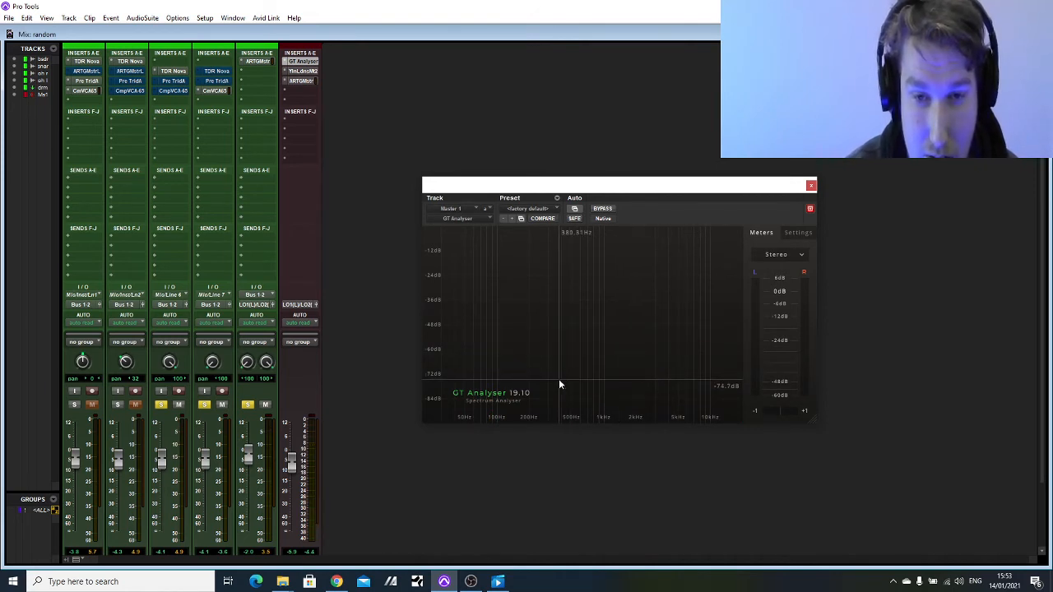
key("space")
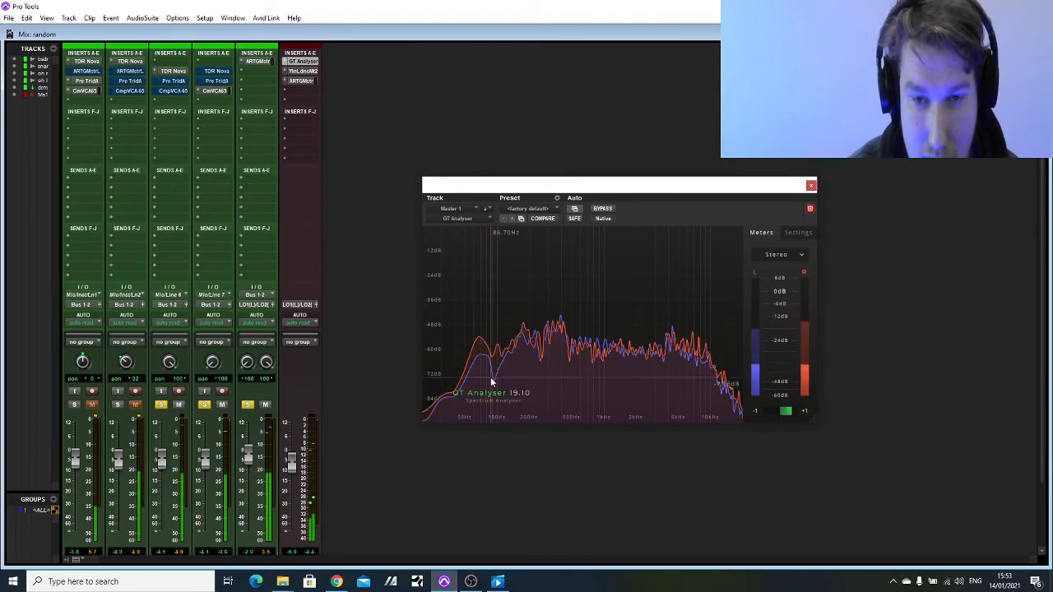
key("space")
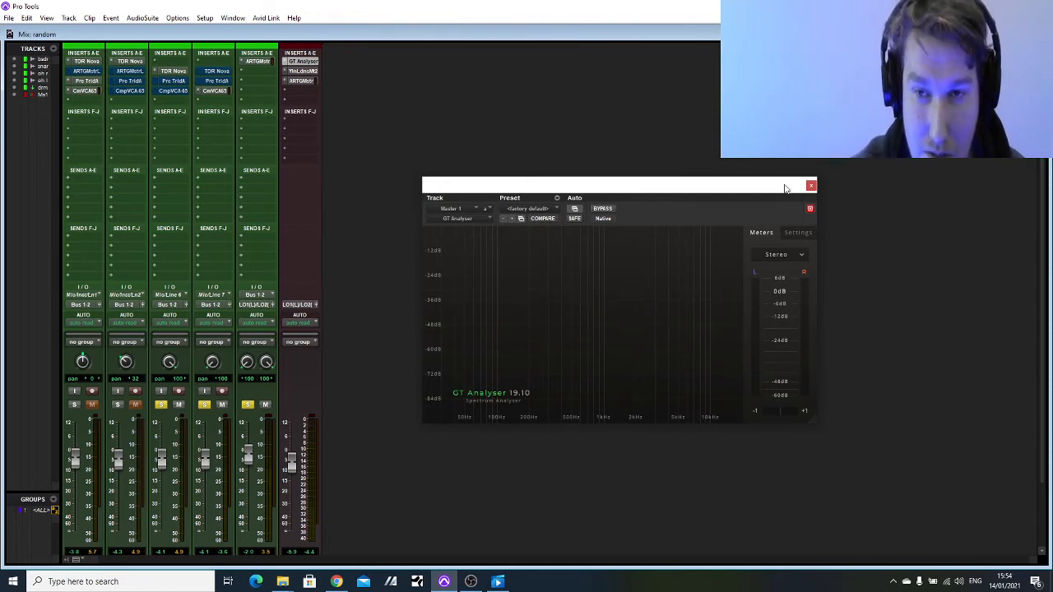
left_click_drag(786, 188, 744, 209)
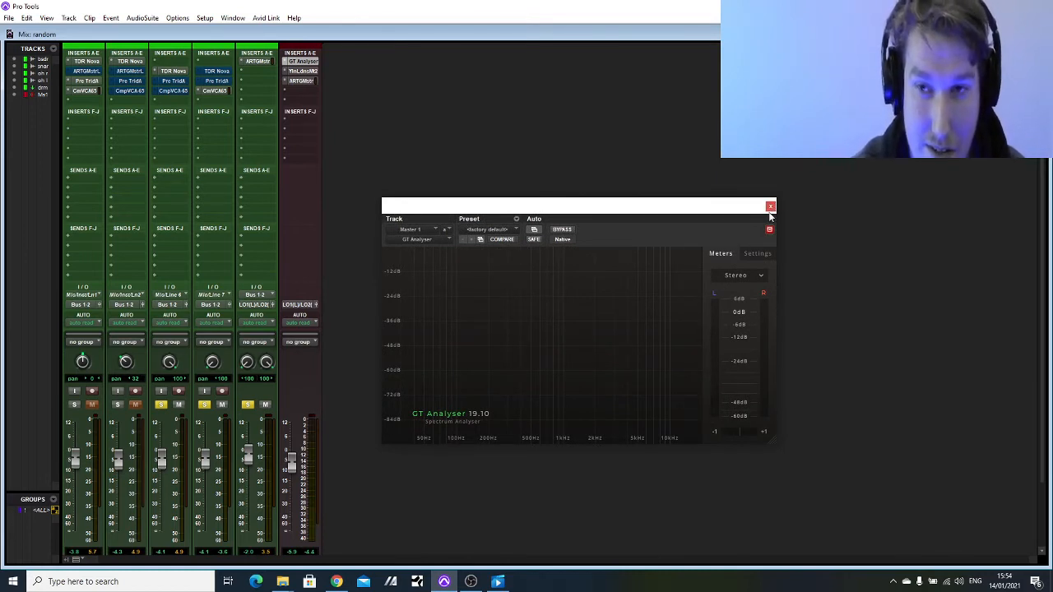
left_click_drag(746, 209, 744, 213)
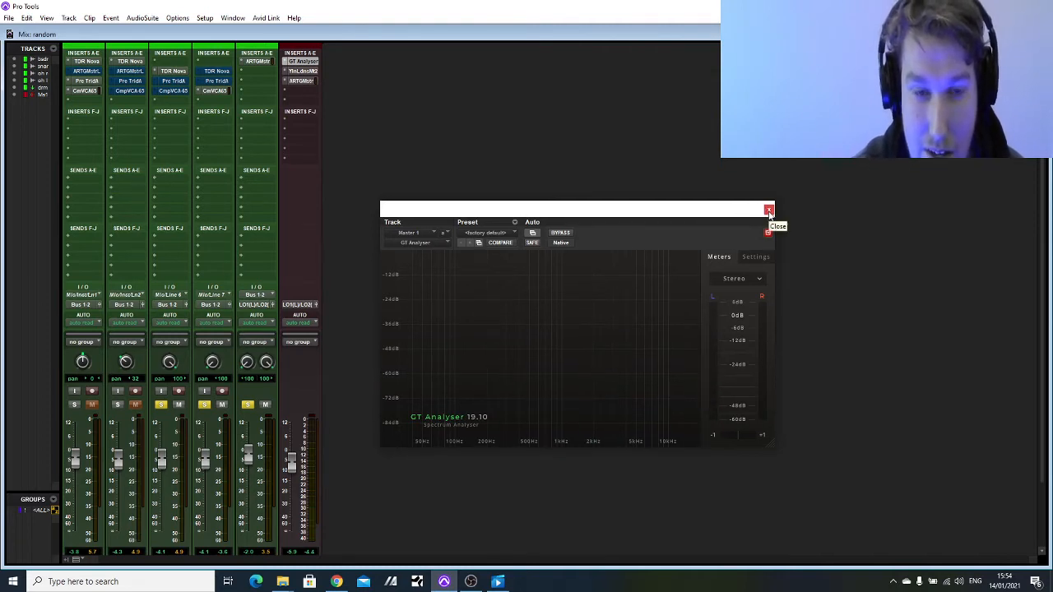
left_click(769, 211)
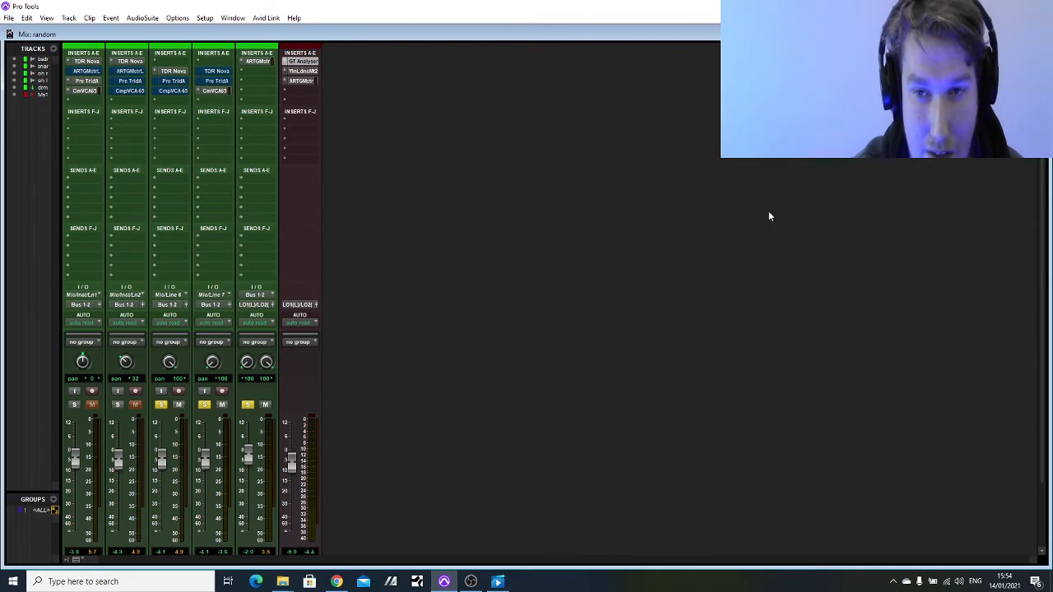
- Insert the stereo iZotope Ozone 9 plug-in on the fourth insert of the master track
left_click(308, 91)
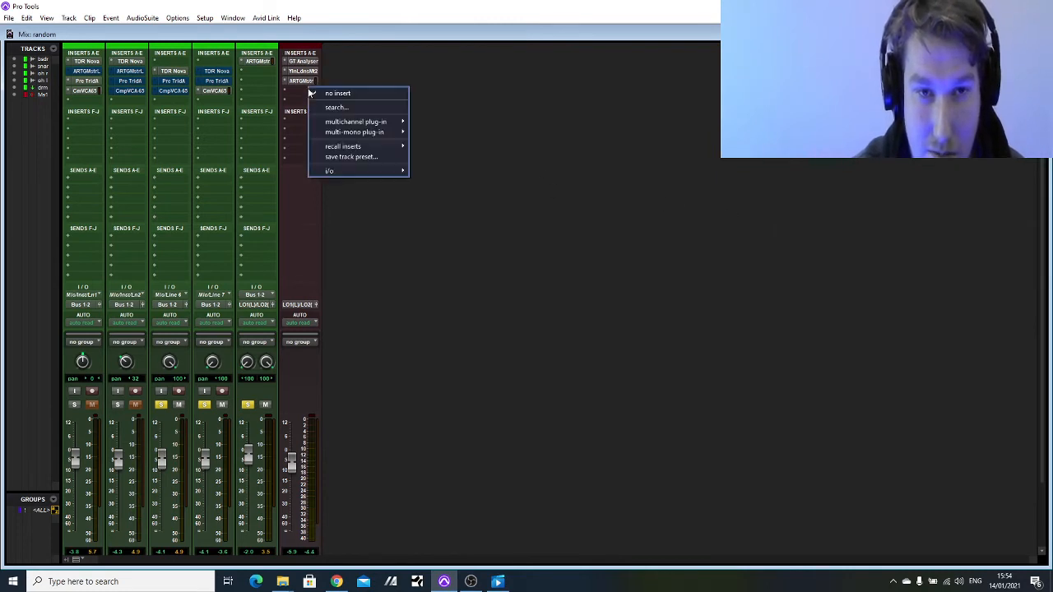
mouse_move(353, 124)
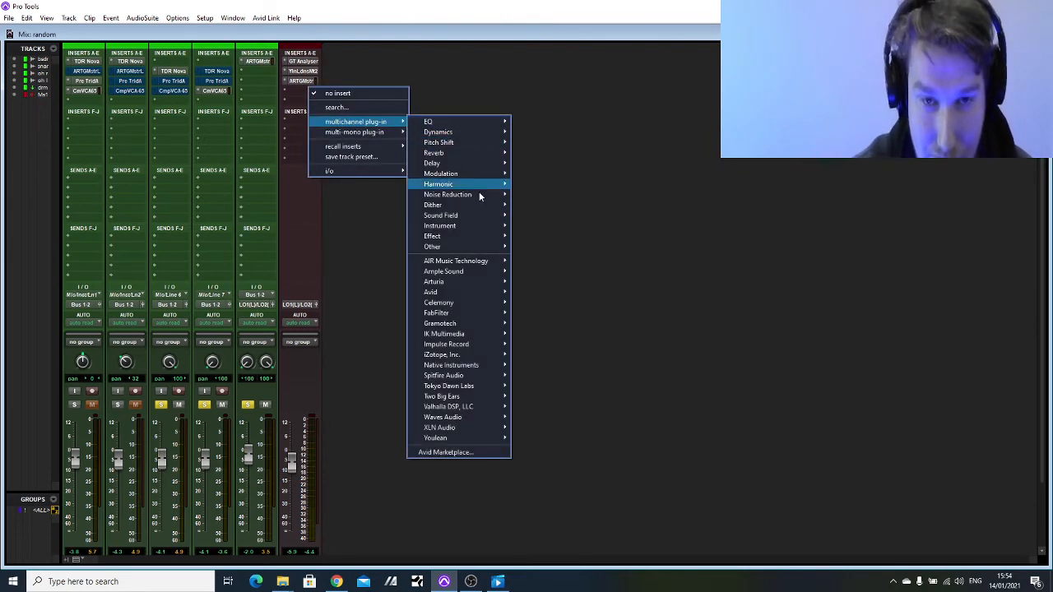
mouse_move(458, 356)
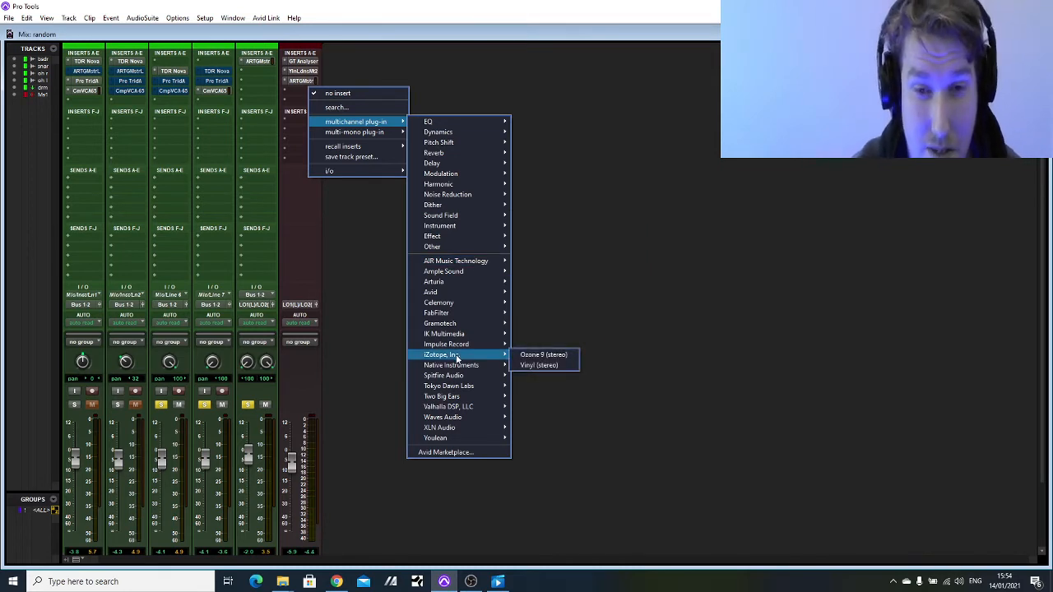
left_click(521, 356)
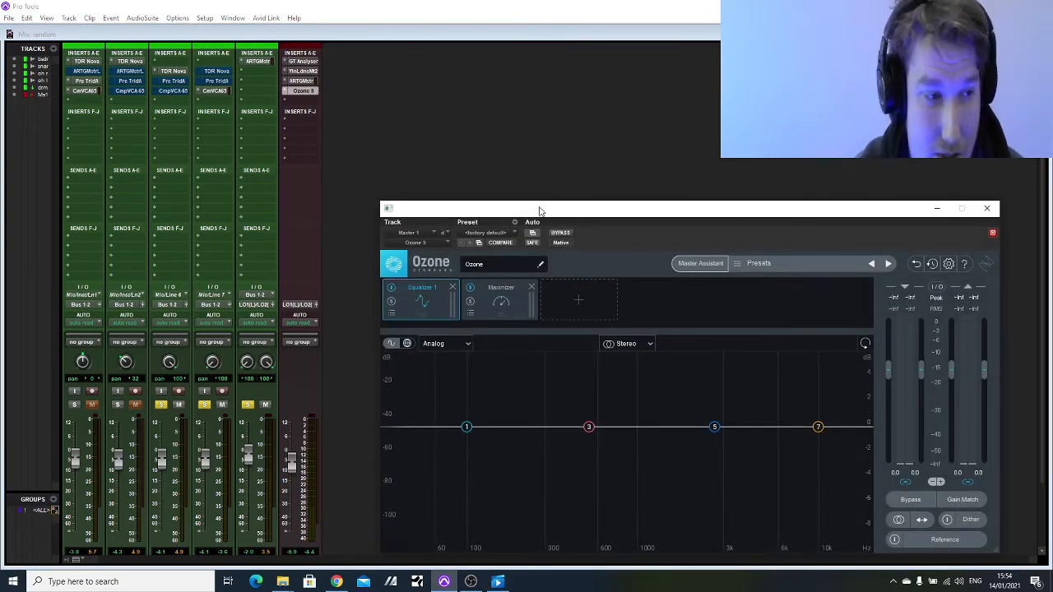
left_click_drag(541, 207, 543, 160)
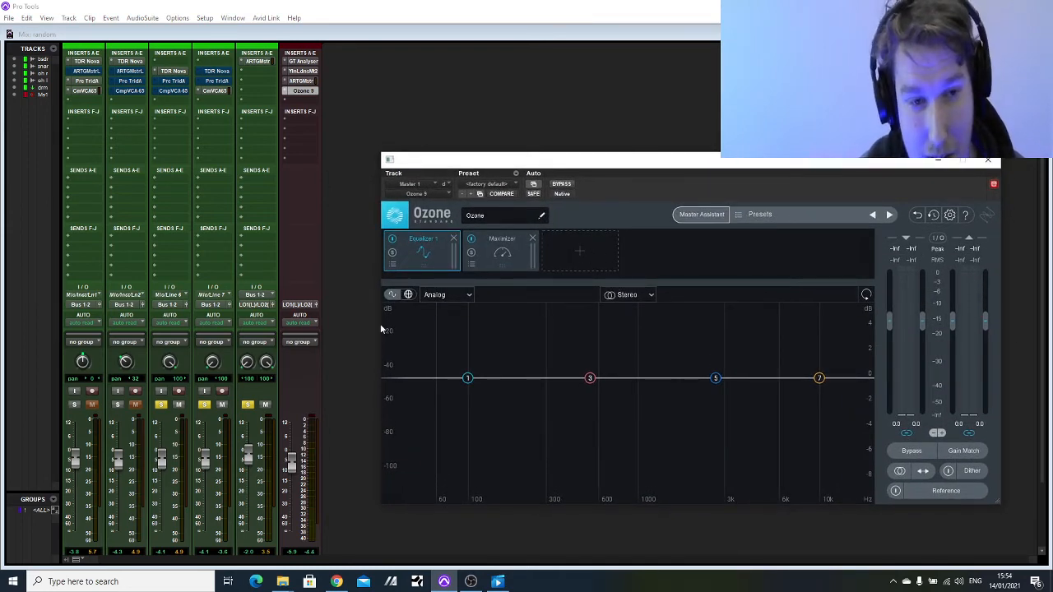
- Solo the first two drum tracks, run Ozone's Master Assistant on the playing mix with Modern modules, Medium intensity and Streaming, and accept its suggestion
left_click(75, 405)
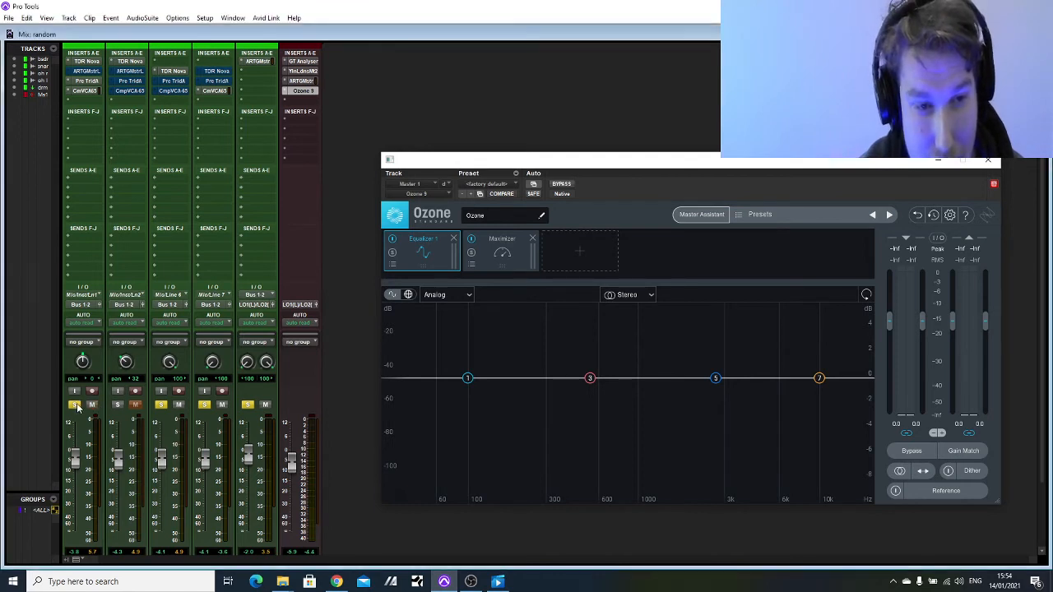
left_click(119, 405)
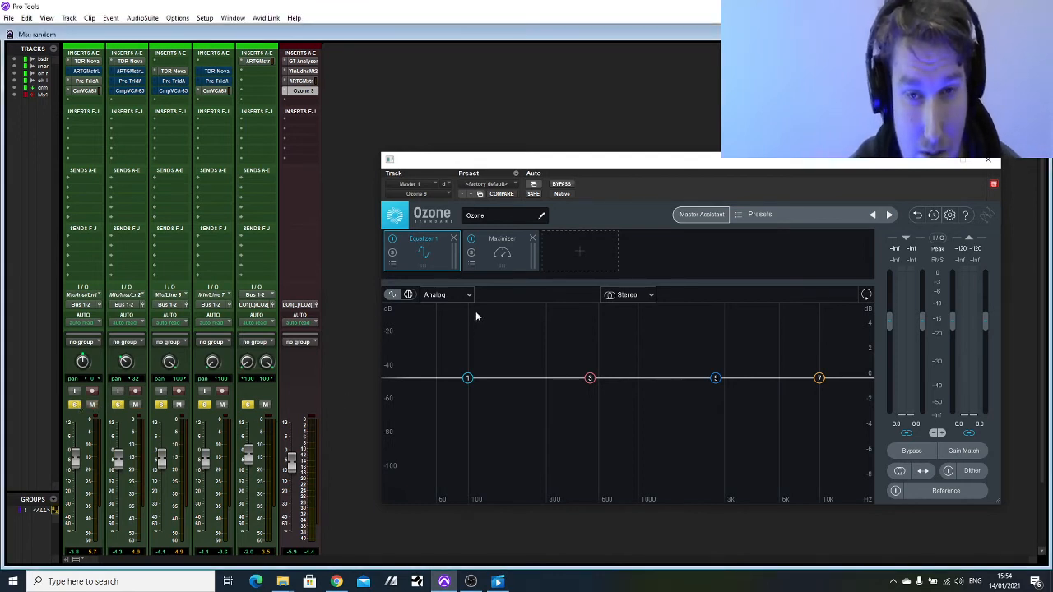
left_click(696, 215)
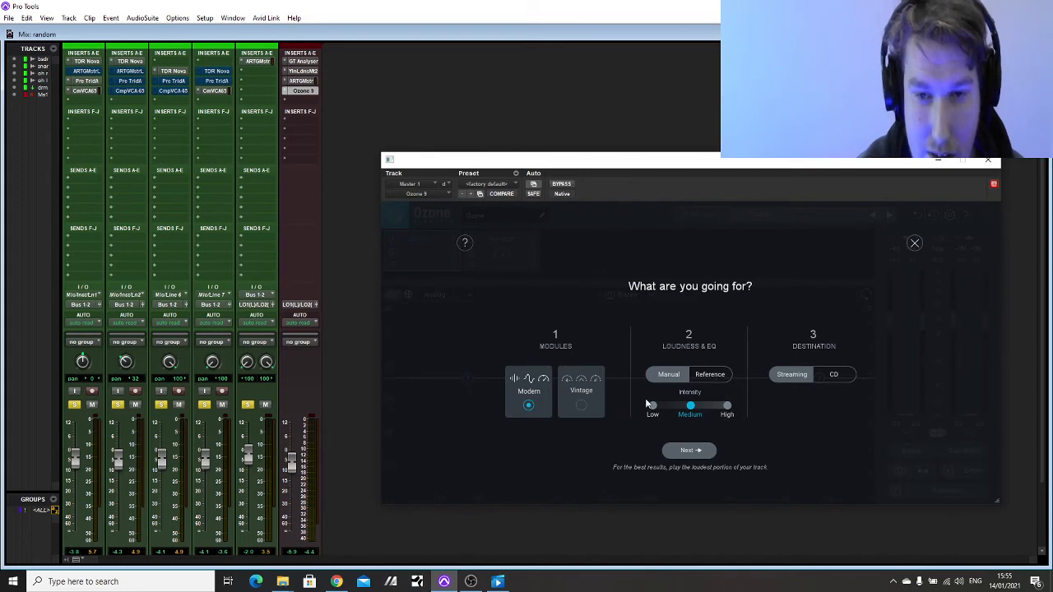
left_click(702, 452)
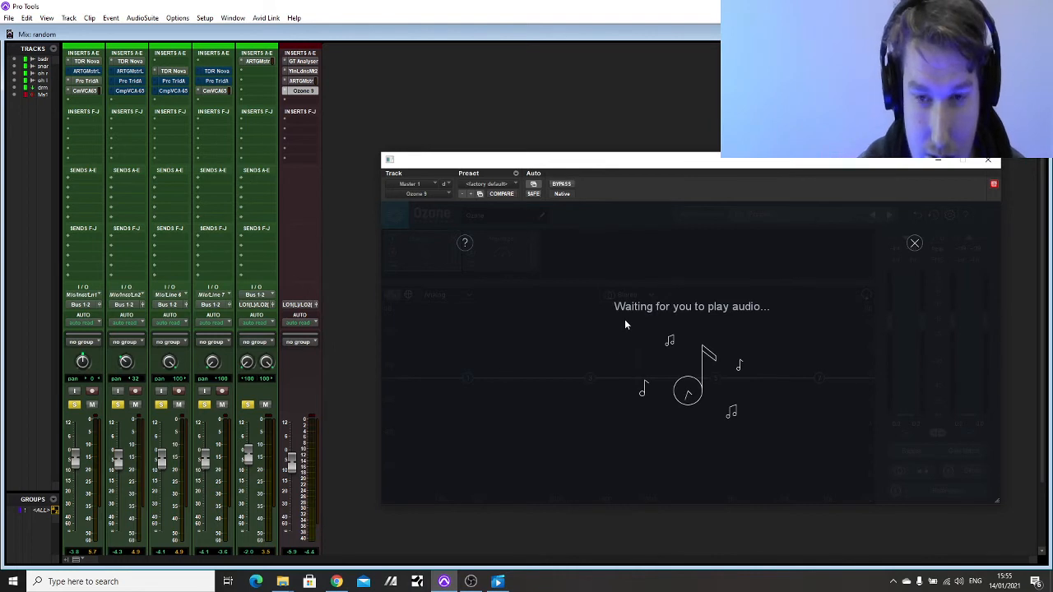
key("space")
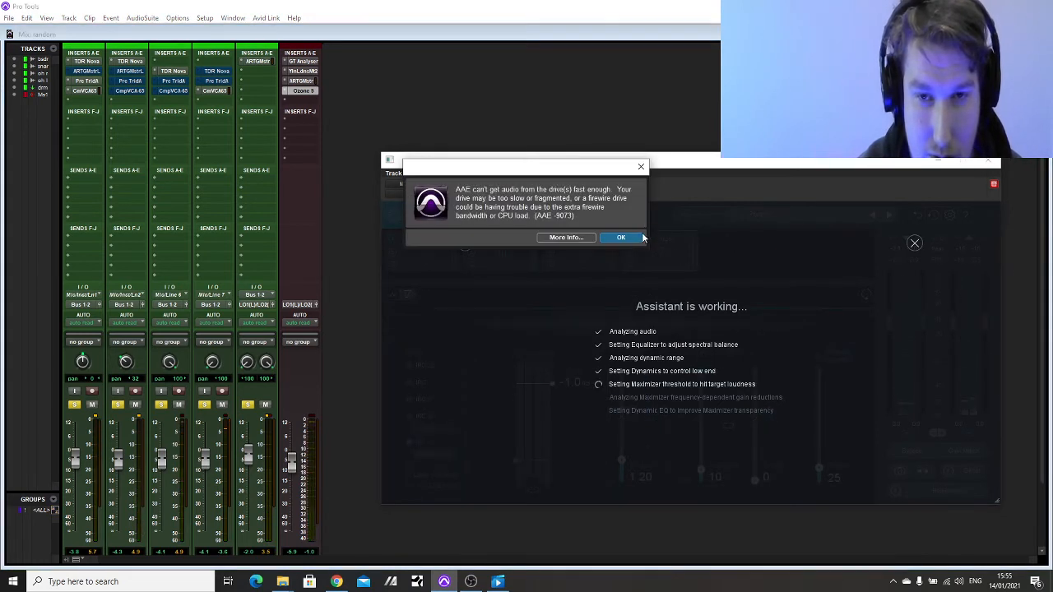
left_click(622, 237)
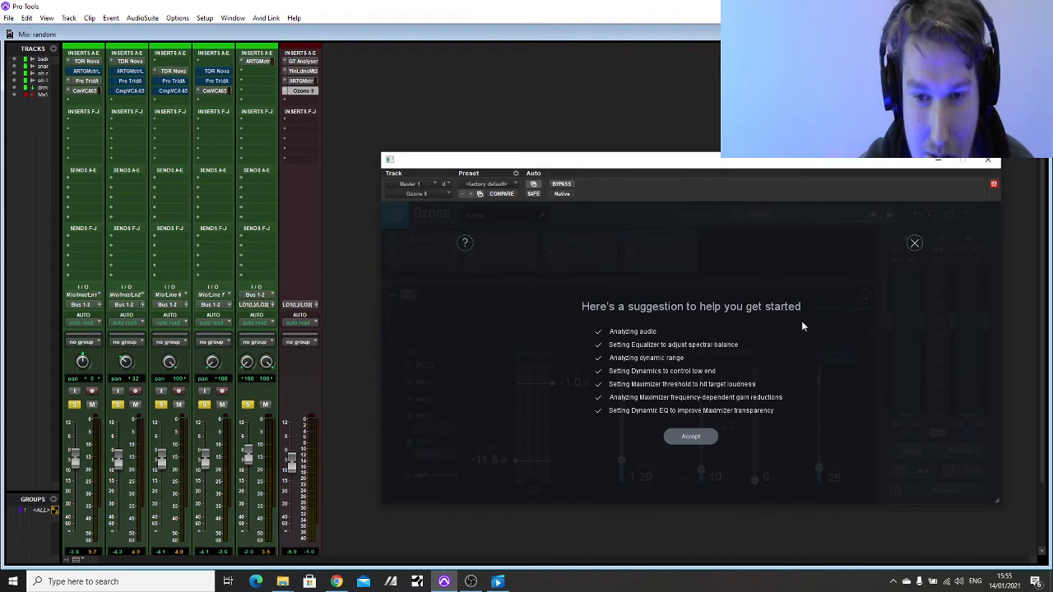
left_click(702, 431)
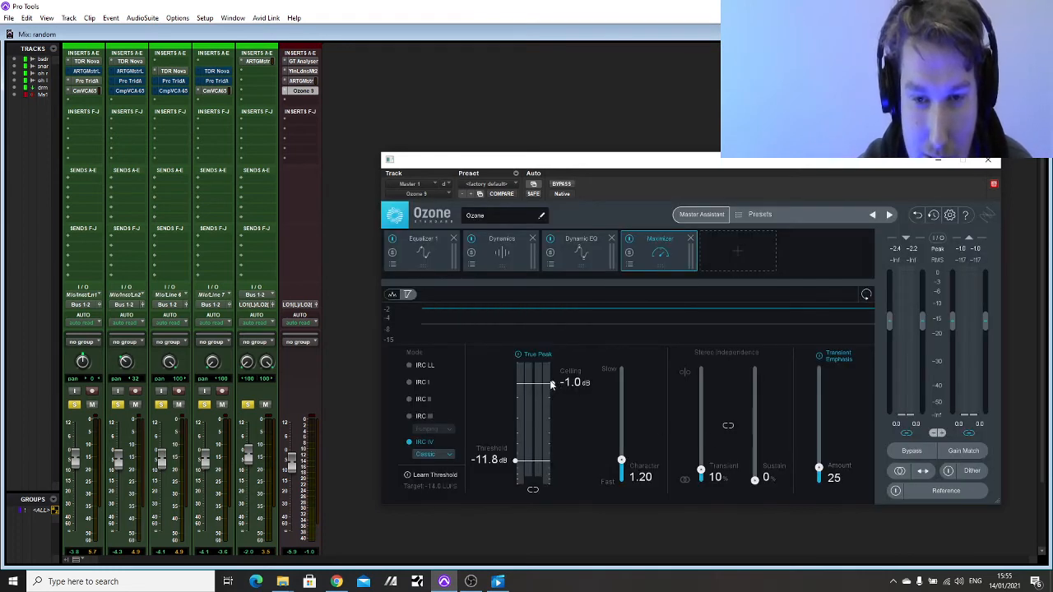
- Set the Ozone Maximizer's ceiling to -2.2 dB and its threshold to -9.6 dB
left_click_drag(552, 384, 553, 401)
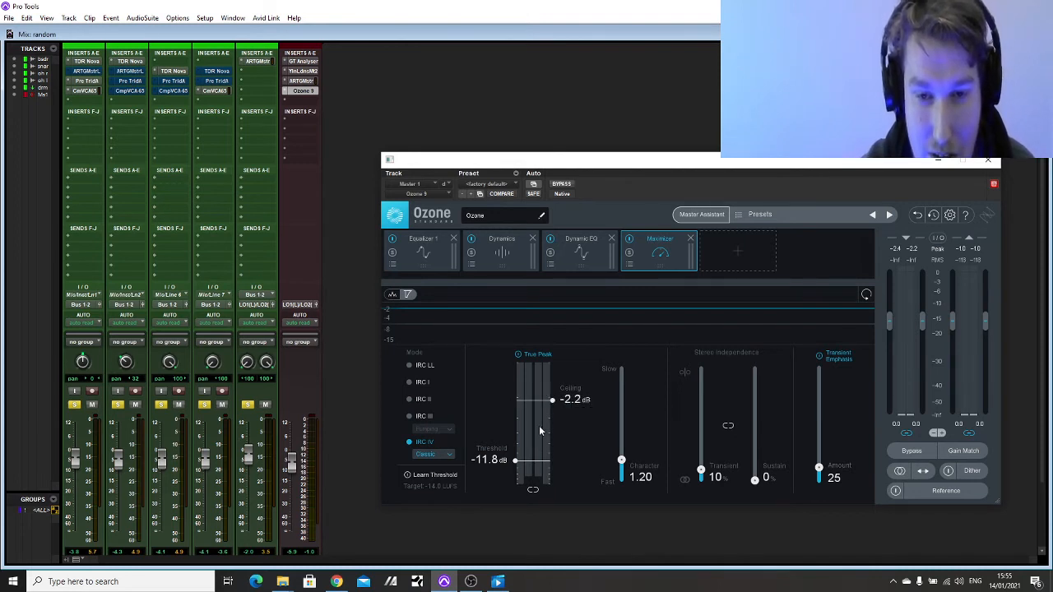
left_click_drag(515, 462, 515, 455)
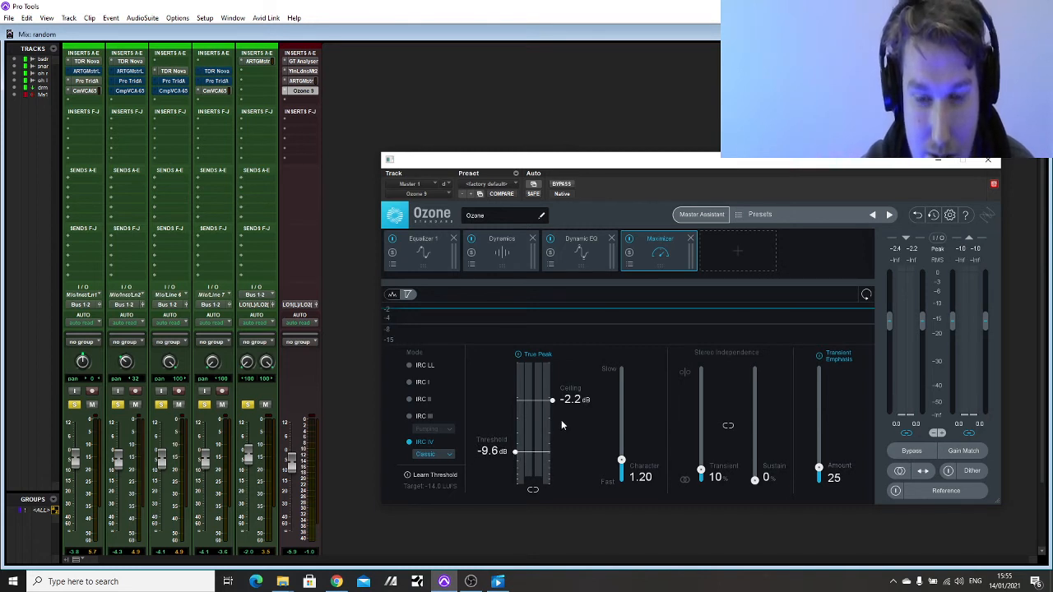
- Play the mix to check its loudness in the master track's Youlean meter, view the TG Mastering Chain, and close both plug-ins
key("space")
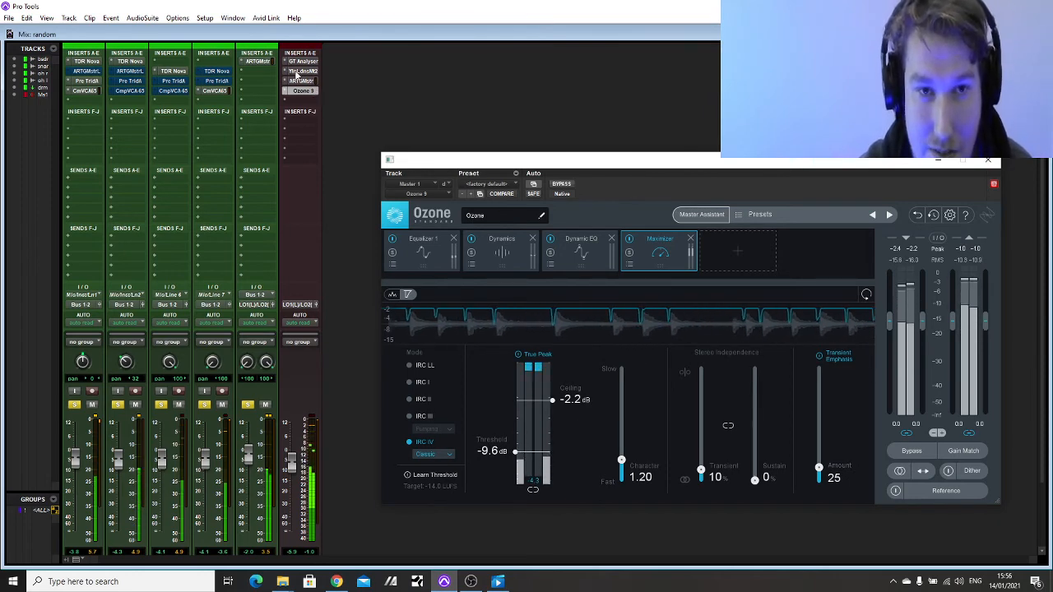
left_click(303, 71)
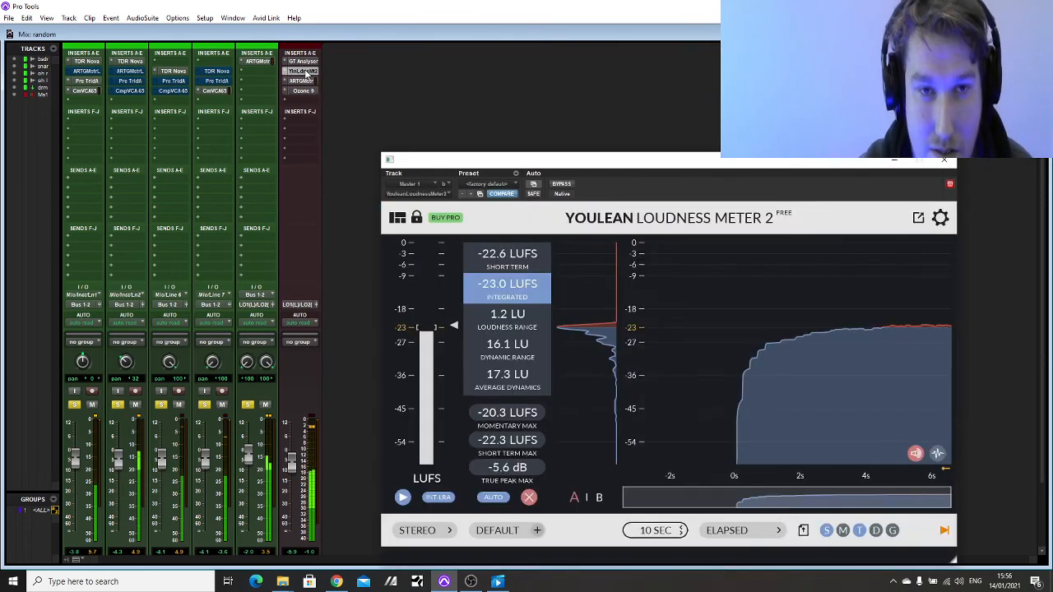
left_click_drag(483, 165, 181, 93)
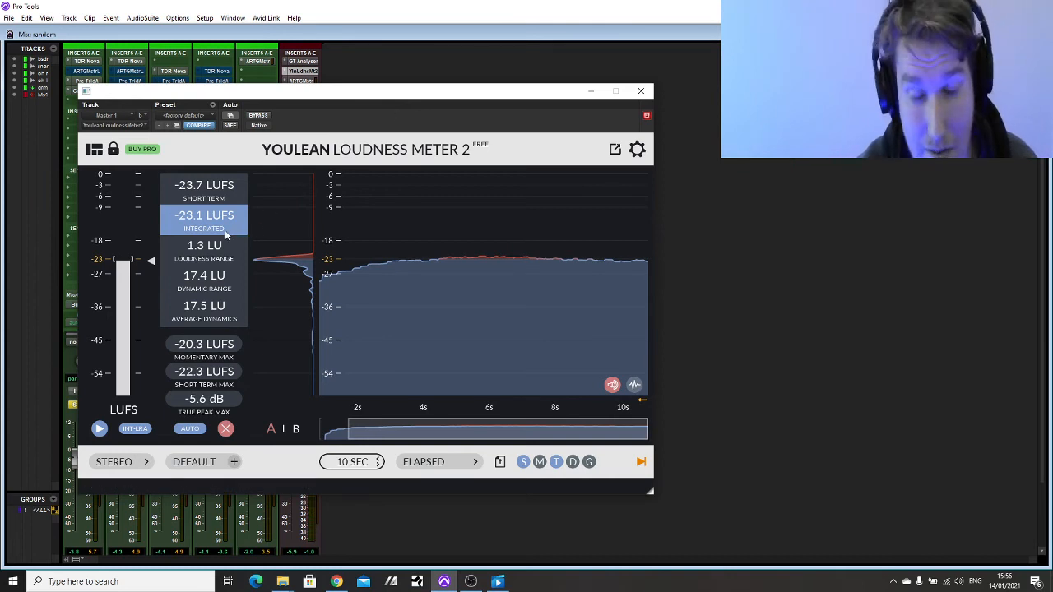
left_click(641, 95)
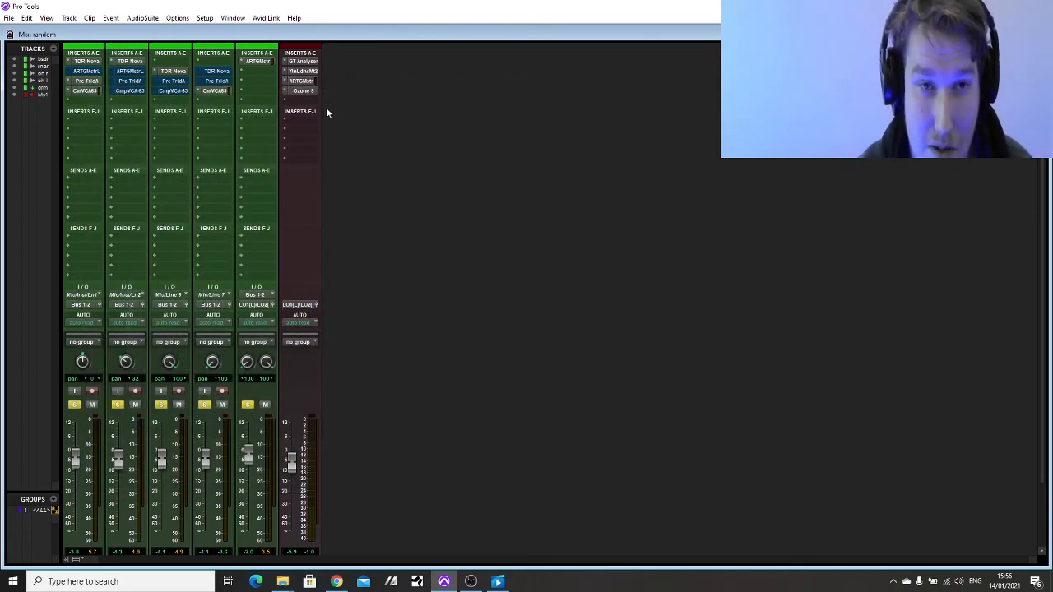
left_click(303, 80)
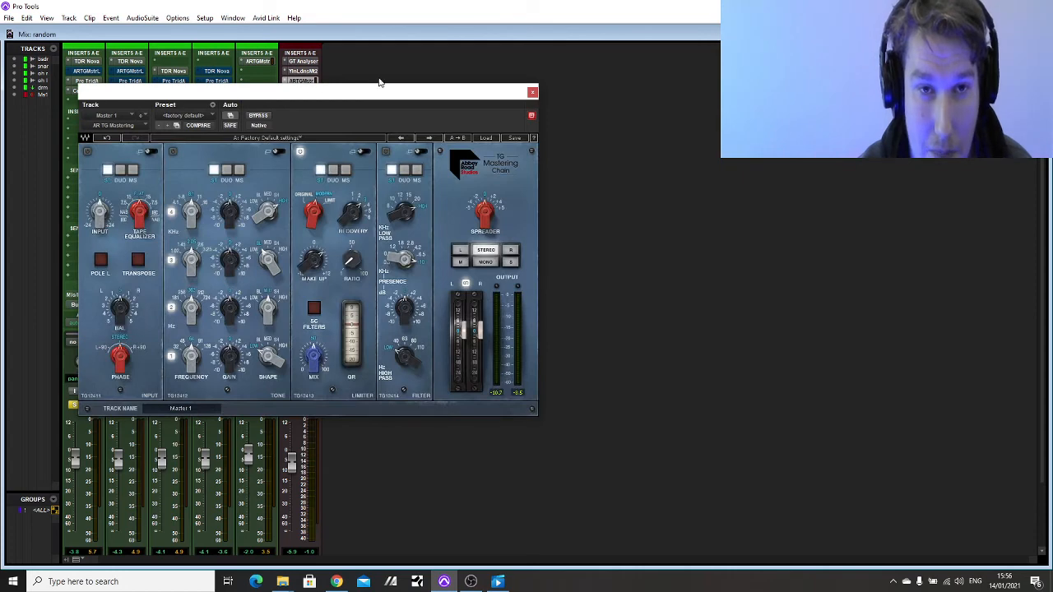
left_click(533, 92)
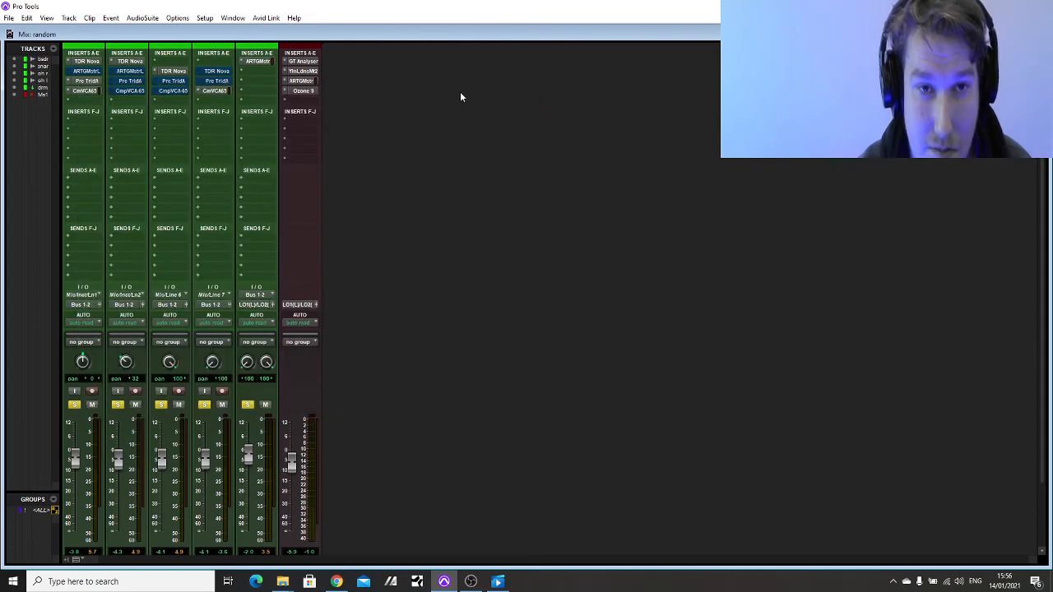
- Reopen Ozone 9 on the master track, set Dynamic EQ band 3's gain to -3.4 dB, and return to the Maximizer
left_click(303, 91)
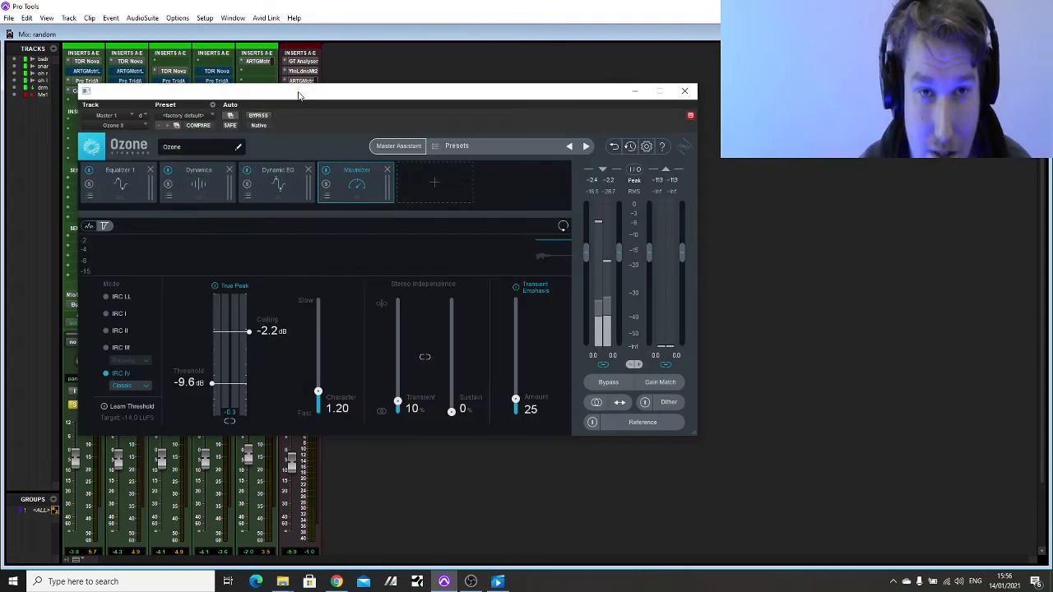
left_click_drag(337, 96, 337, 72)
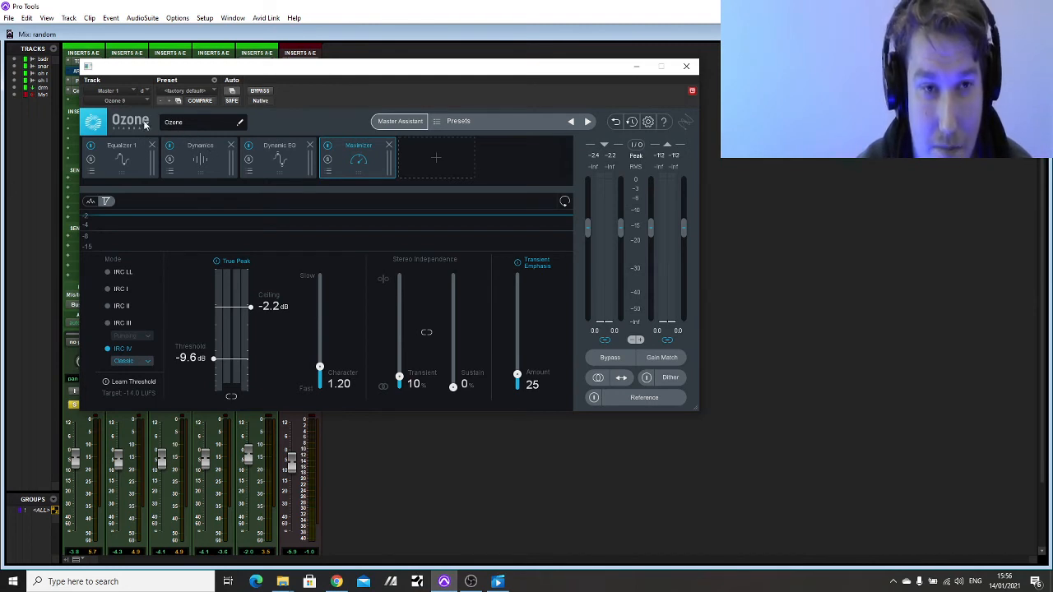
left_click(279, 149)
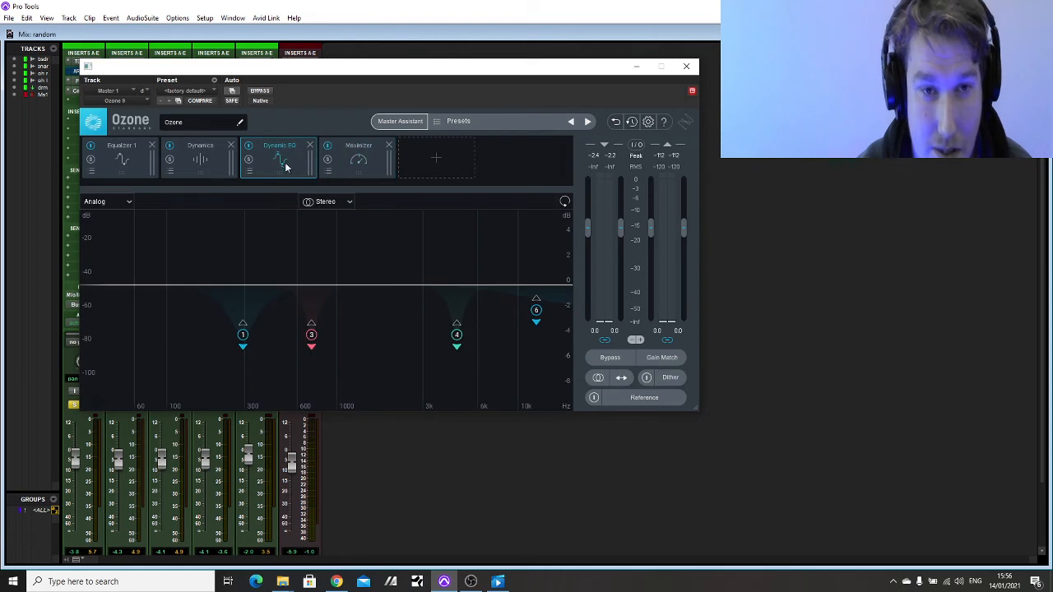
left_click(312, 328)
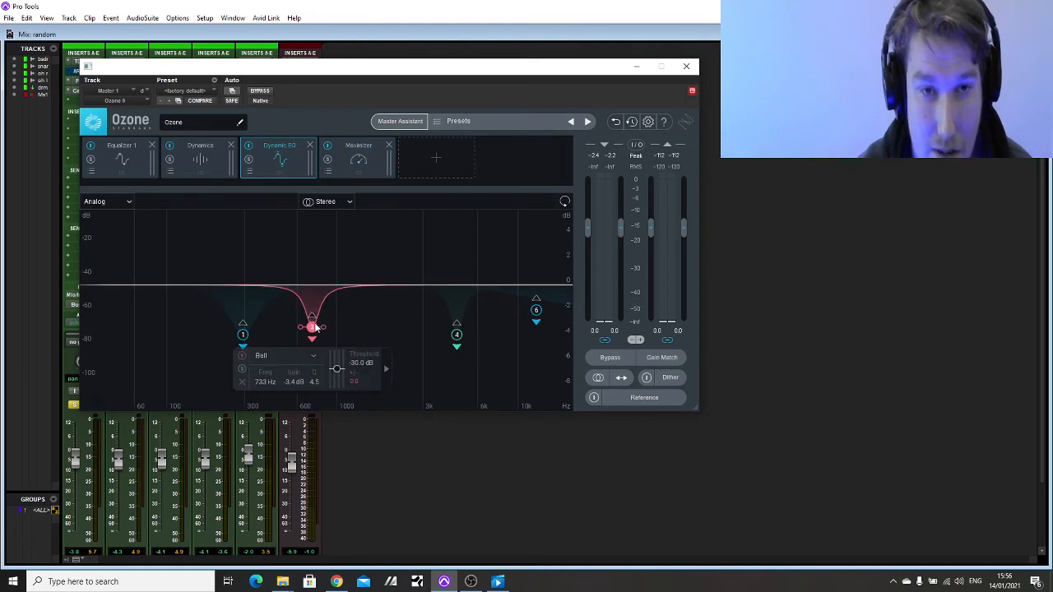
left_click(373, 149)
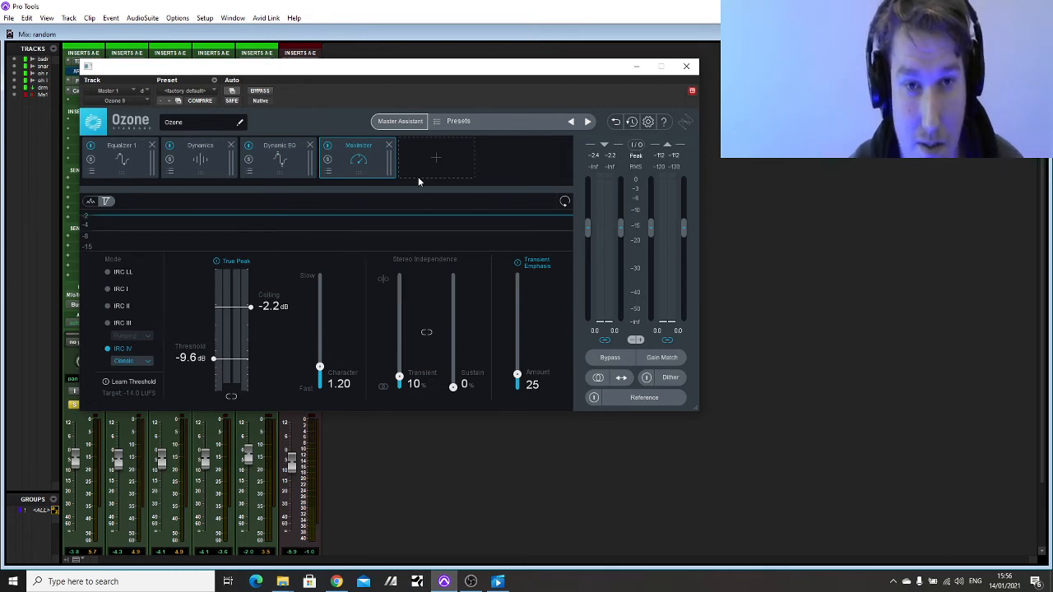
- Try adding an Exciter module after the Maximizer, remove it again, and close Ozone
left_click(436, 164)
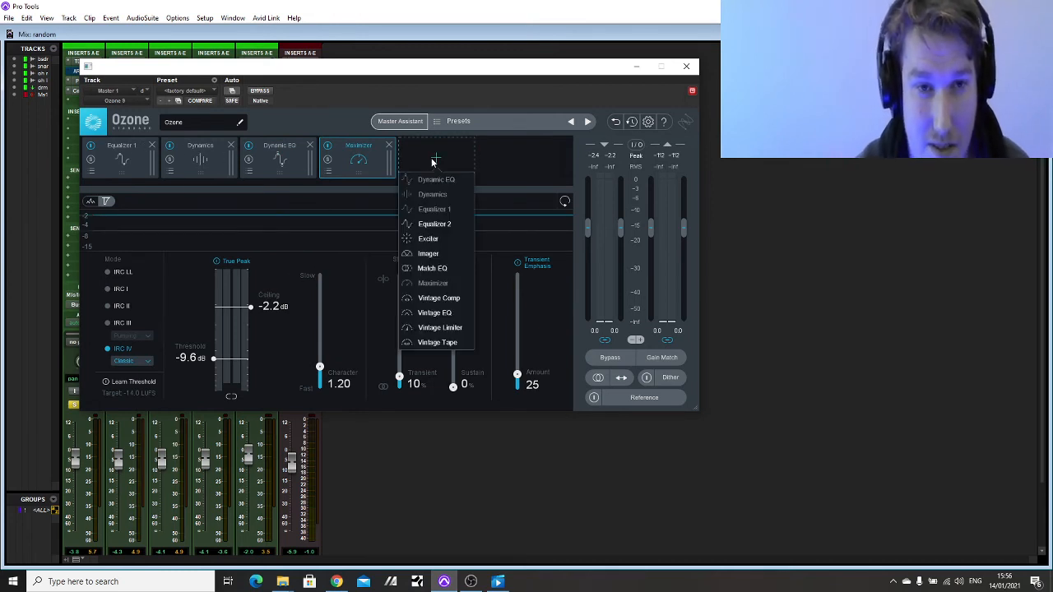
left_click(437, 239)
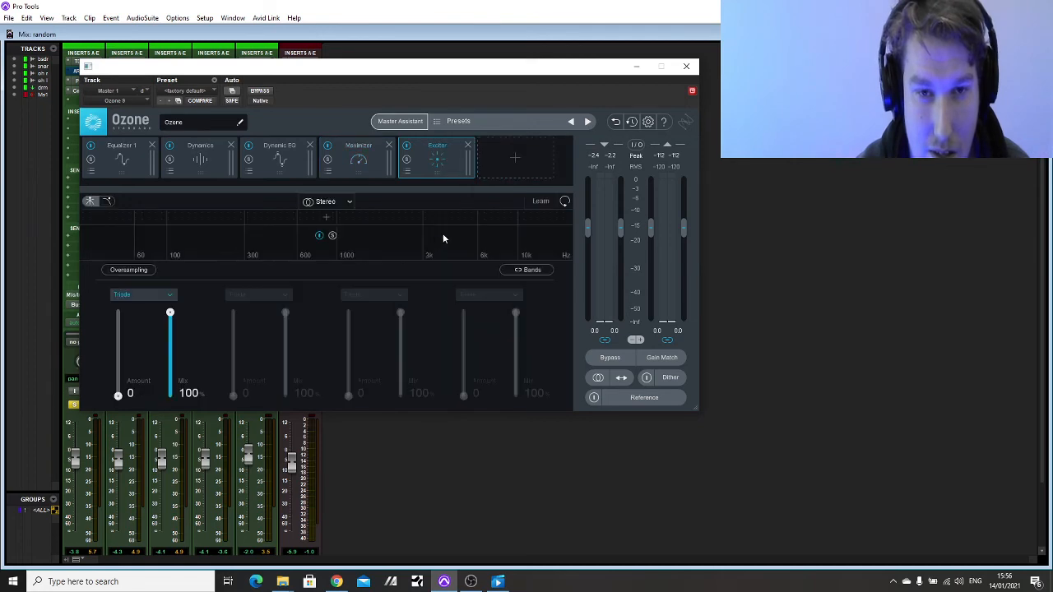
left_click(468, 145)
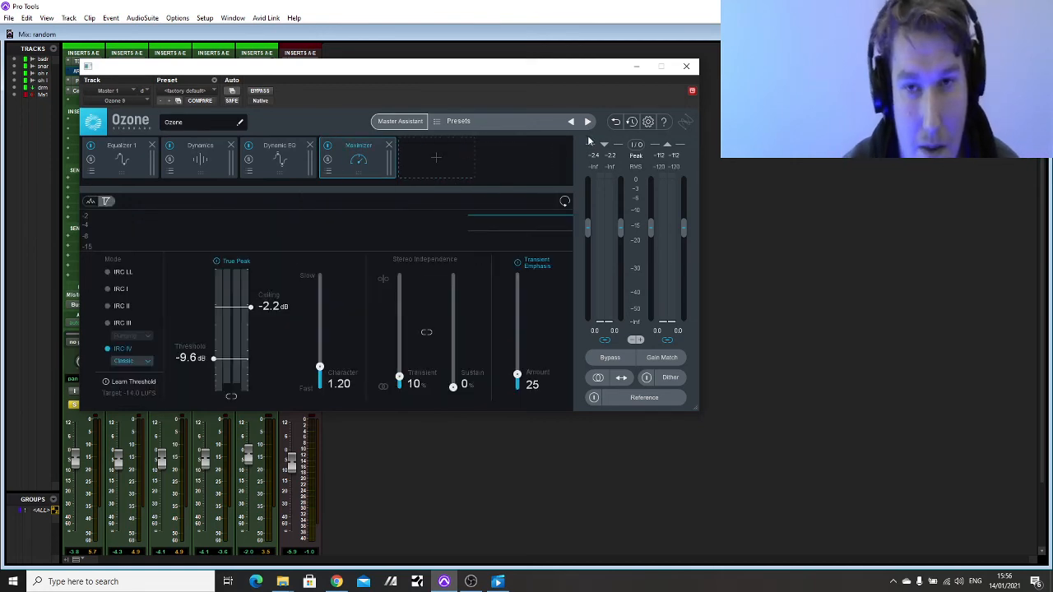
left_click(686, 66)
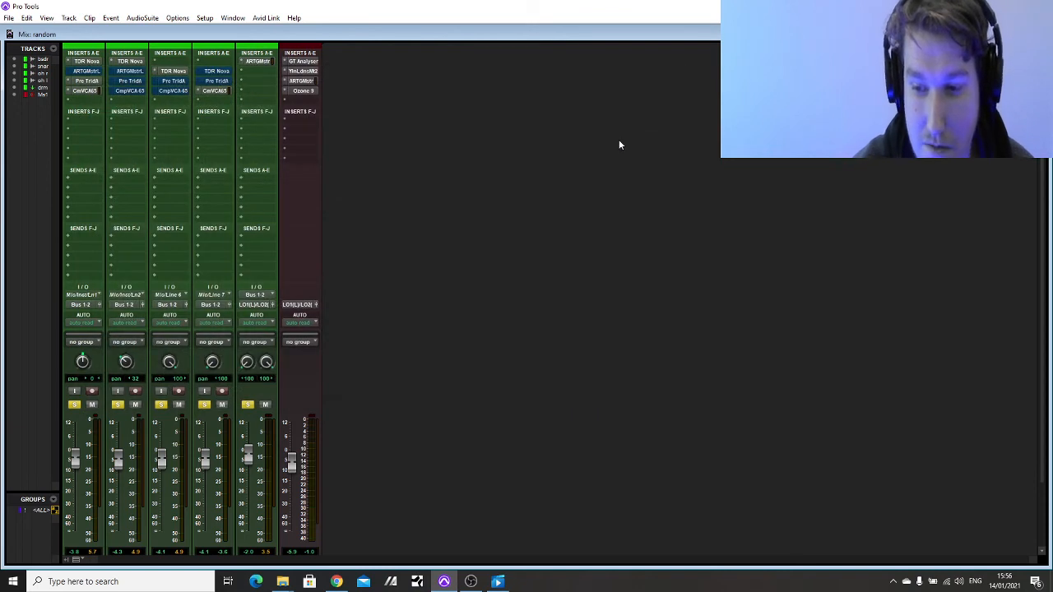